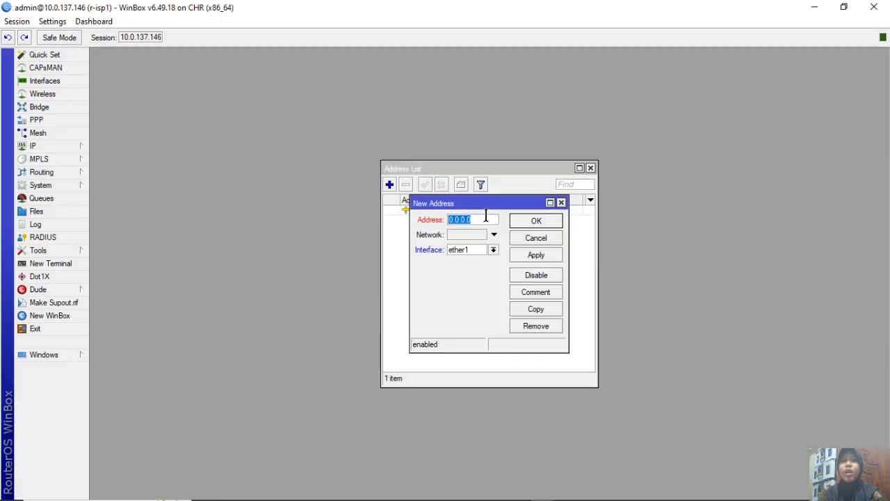
Step: Add the IP address 192.168.1.1/24 to interface ether2 on router r-isp1
key(BackSpace)
text(1)
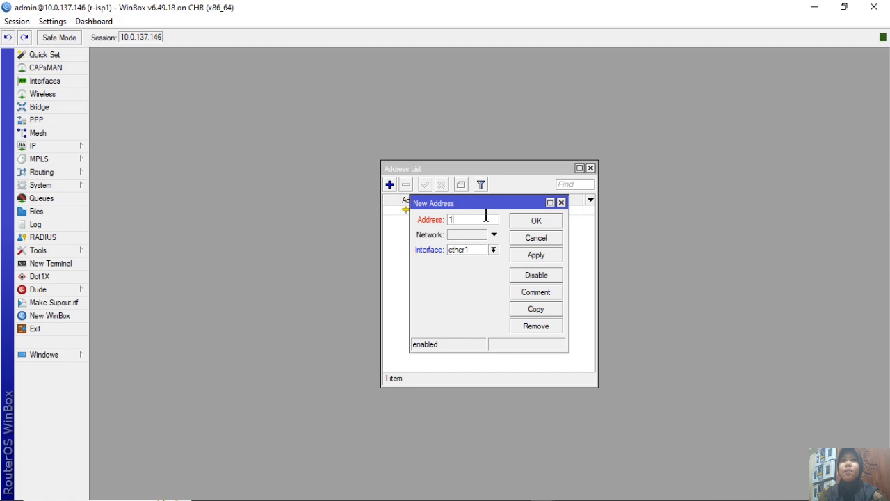
text(92.168.1.1/24)
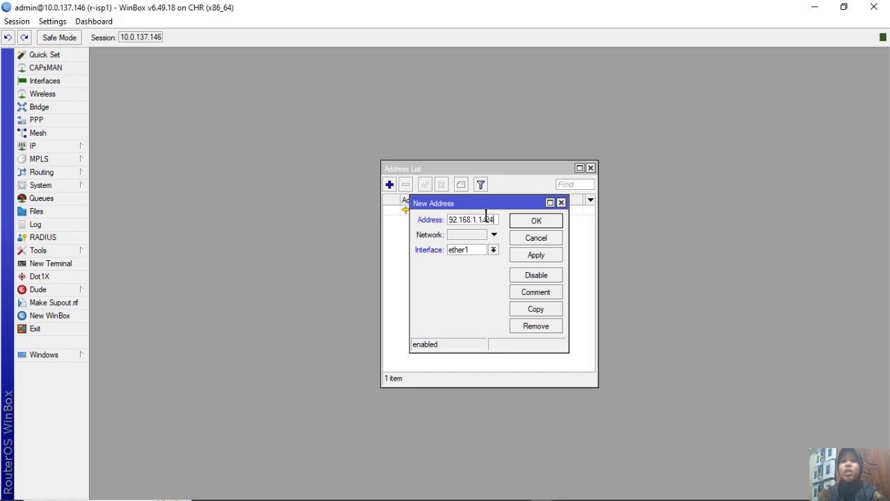
click(467, 249)
click(467, 268)
click(536, 254)
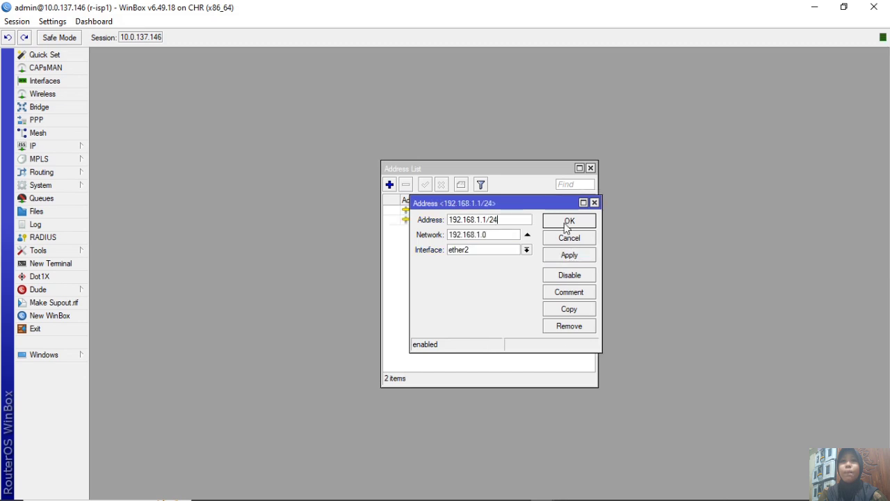
click(567, 222)
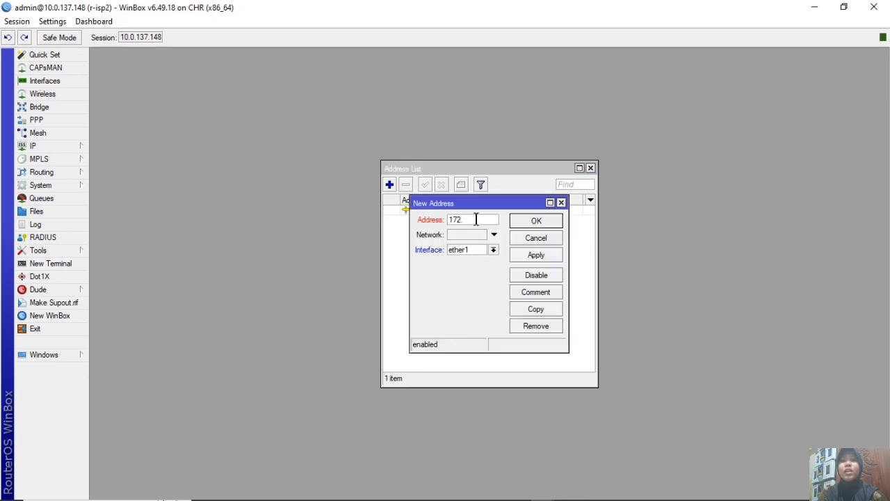
Step: Give r-isp2 the IP address 172.16.1.1/24 on its interface facing the customer router
text(16.1.1/24)
click(494, 250)
click(487, 270)
click(532, 255)
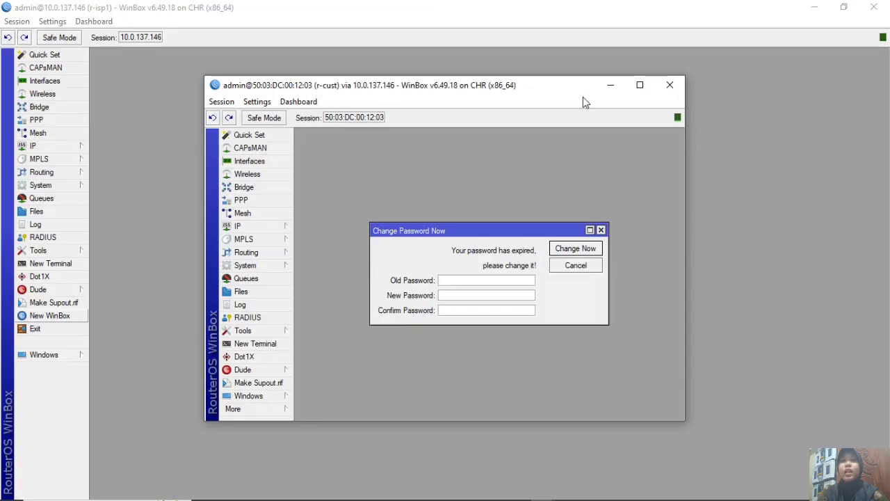
Step: In the maximized r-cust session, dismiss the password change prompt and add a default route through gateway 192.168.1.1
click(639, 89)
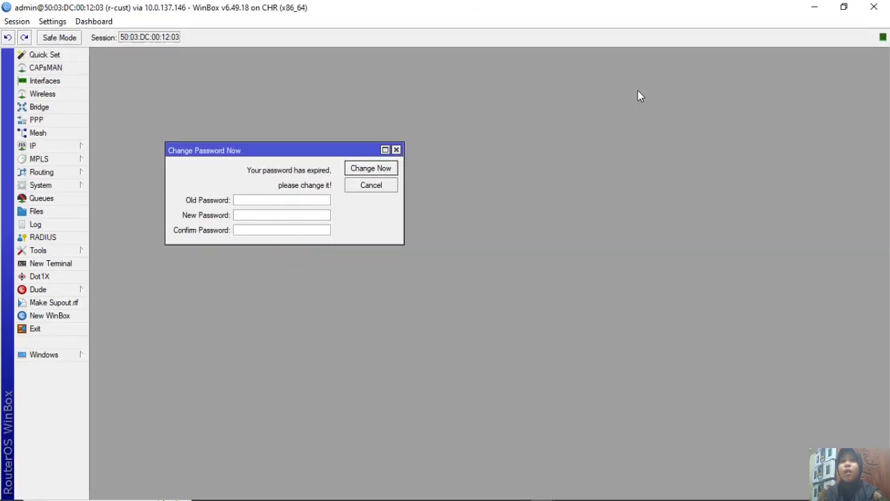
click(396, 151)
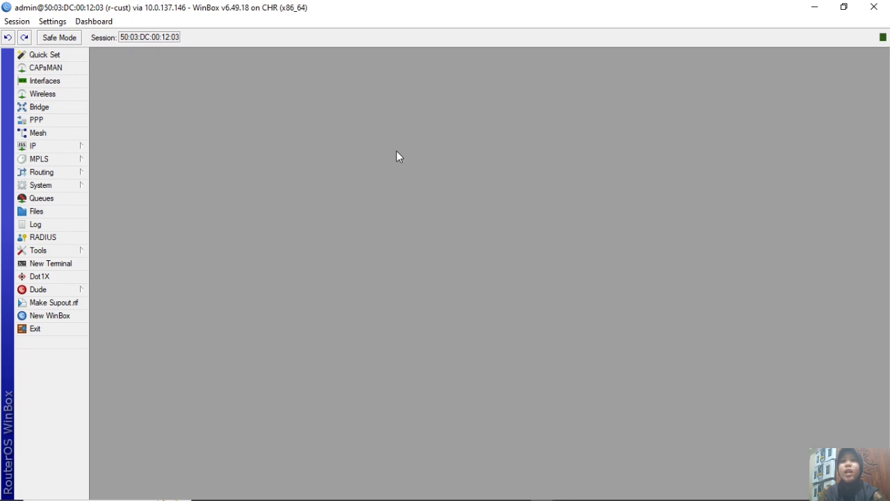
click(68, 147)
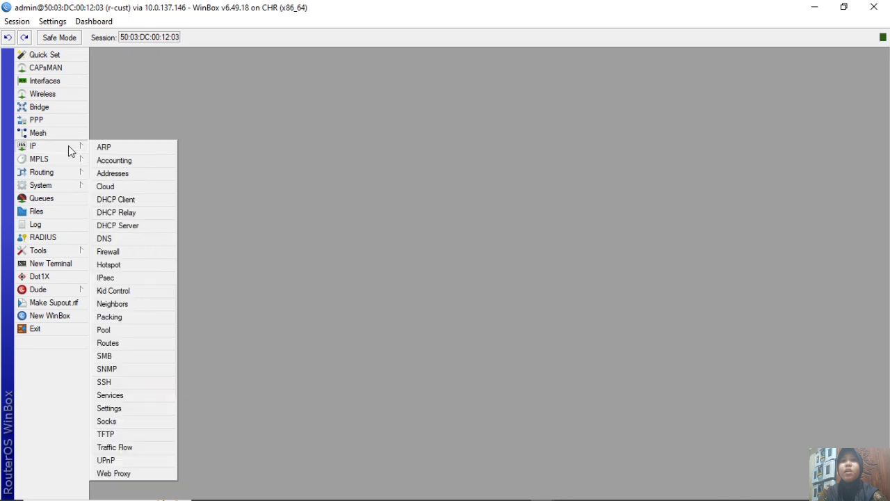
click(126, 342)
click(272, 194)
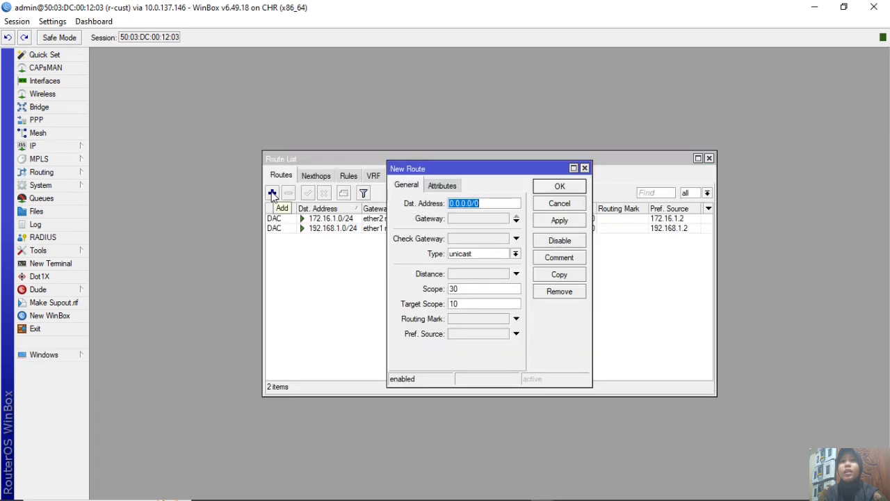
click(465, 218)
text(192.168.1.1)
click(825, 188)
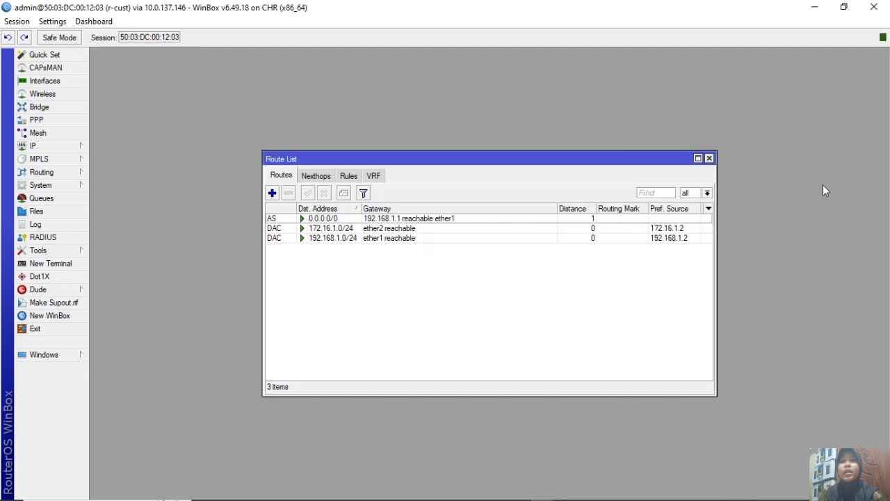
Step: Add a second 0.0.0.0/0 route on r-cust through gateway 172.16.1.1
click(274, 194)
click(493, 221)
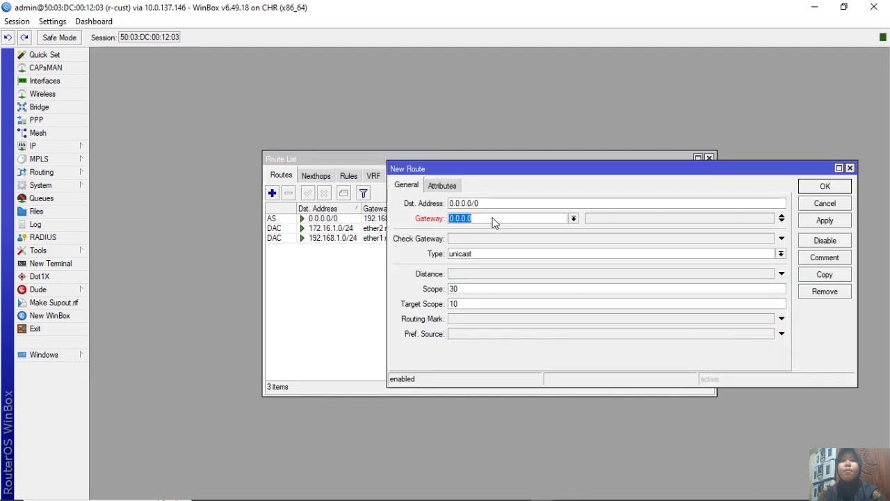
text(172.16.1.1)
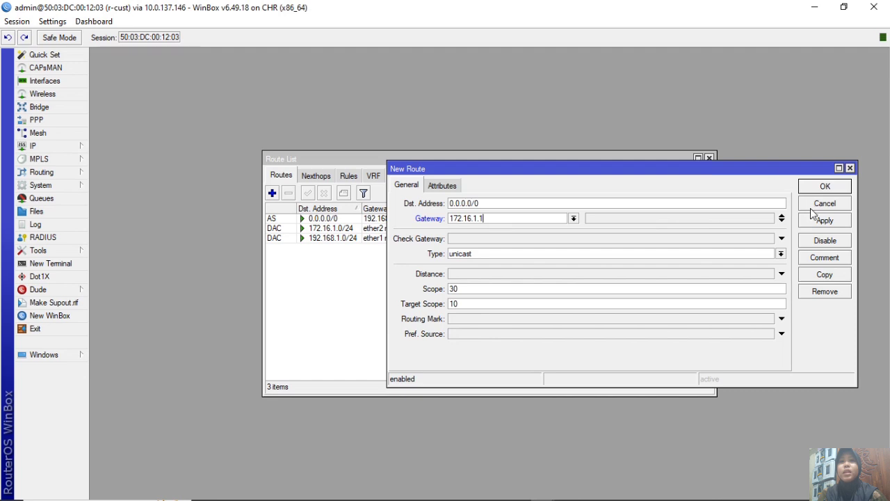
click(823, 187)
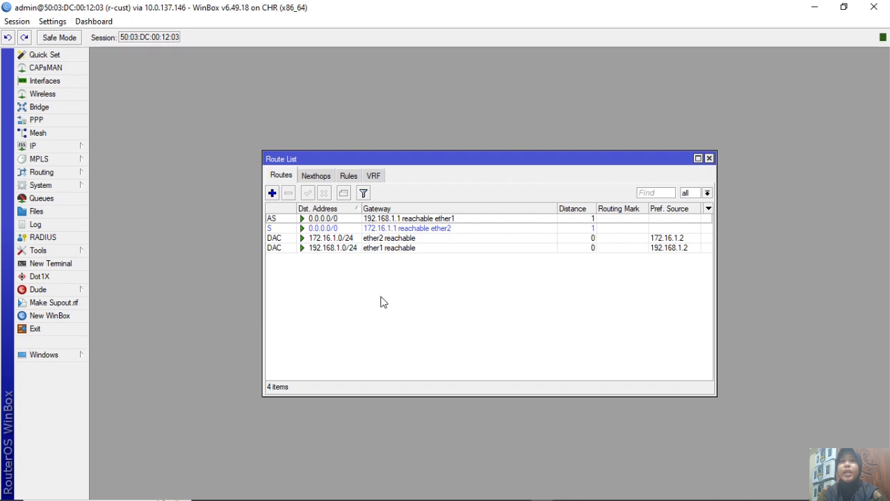
Step: Disable the default route through 172.16.1.1 and close the route list
click(293, 231)
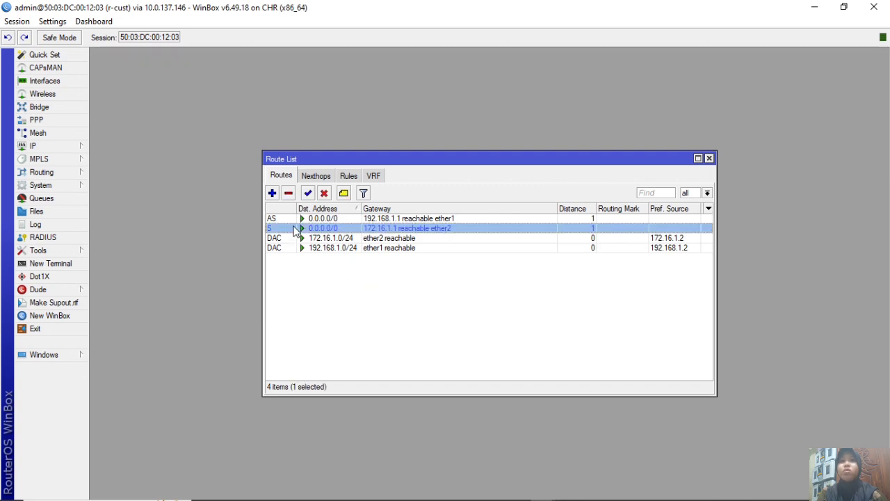
click(324, 194)
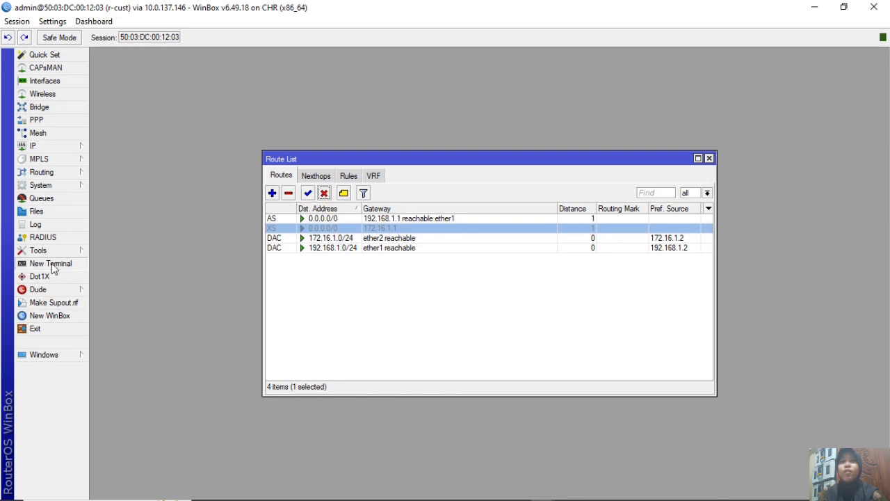
key(Escape)
Step: Set the DNS server of r-cust to 8.8.8.8
click(50, 147)
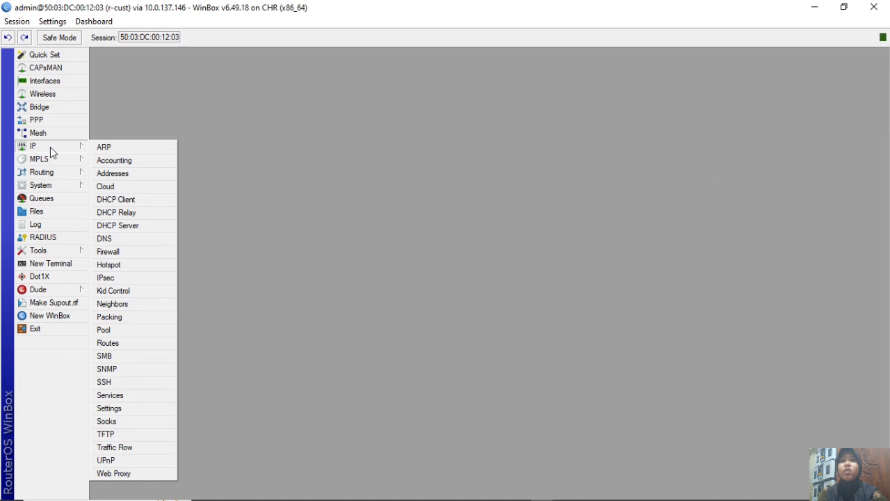
click(114, 242)
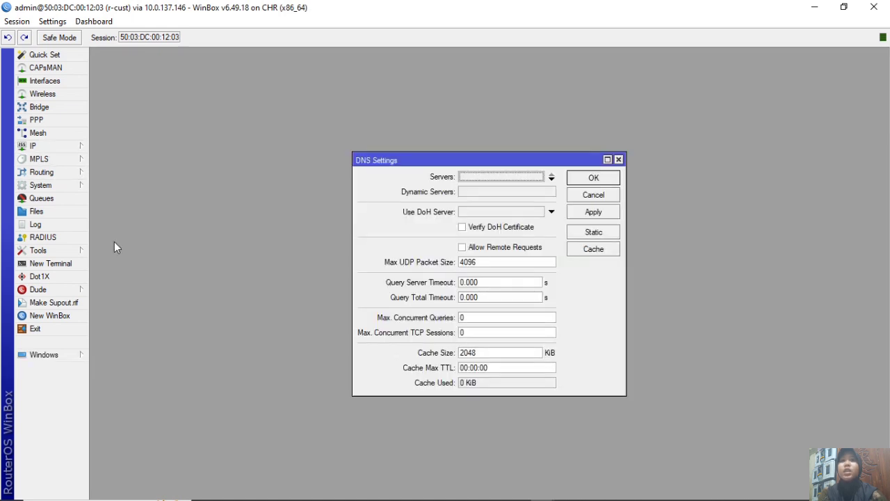
click(500, 176)
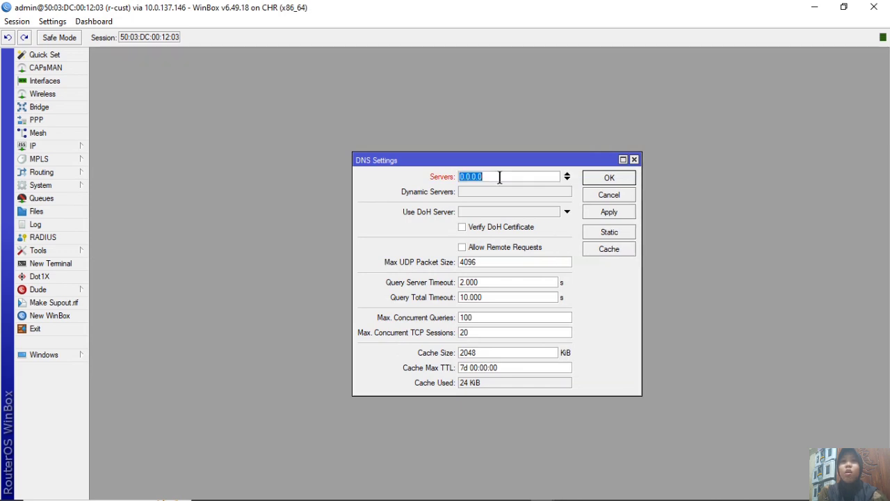
text(8.8.8.8)
click(623, 179)
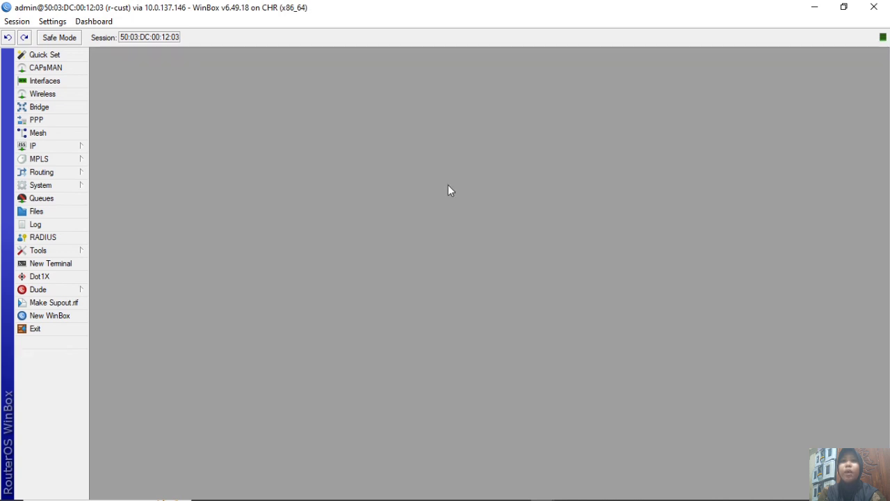
Step: Open a terminal on r-cust, skip the forced password change and bring that session window back to the front
click(57, 271)
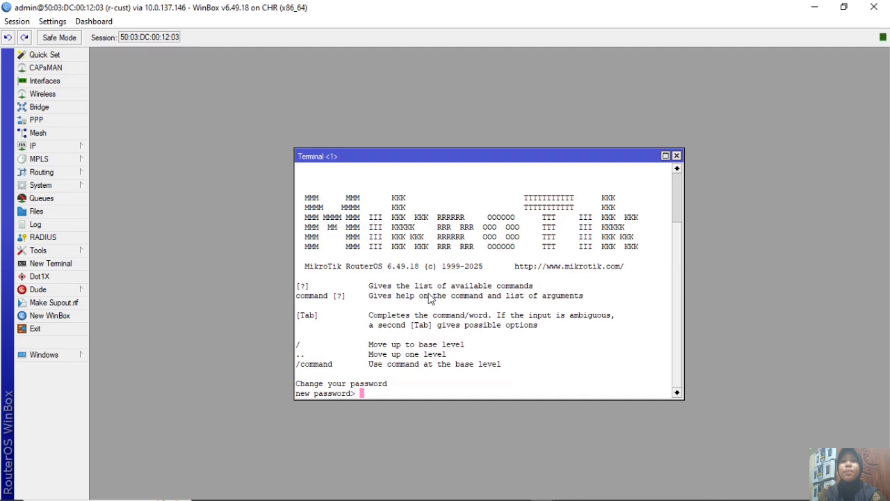
key(ctrl+c)
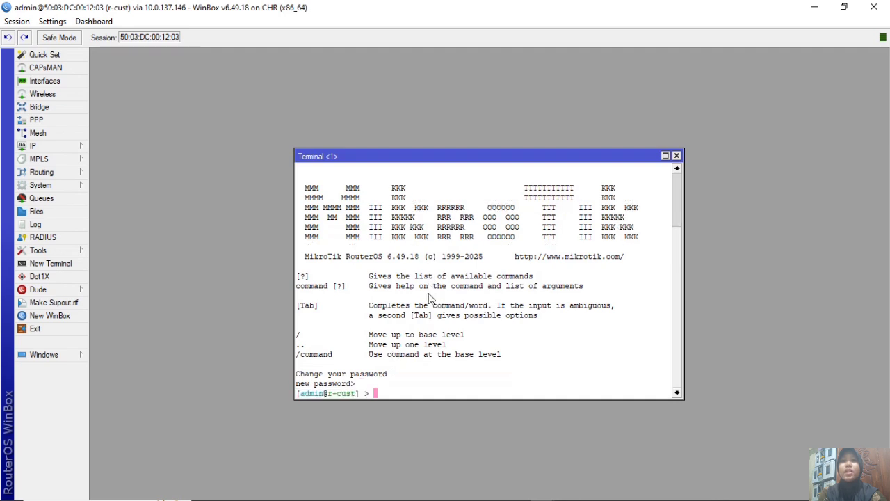
key(Return)
key(Return)
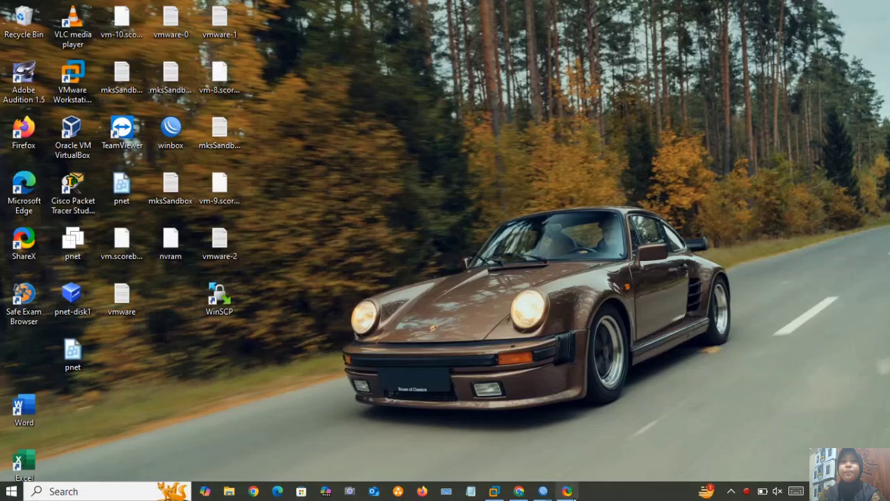
mouse_move(543, 491)
click(655, 427)
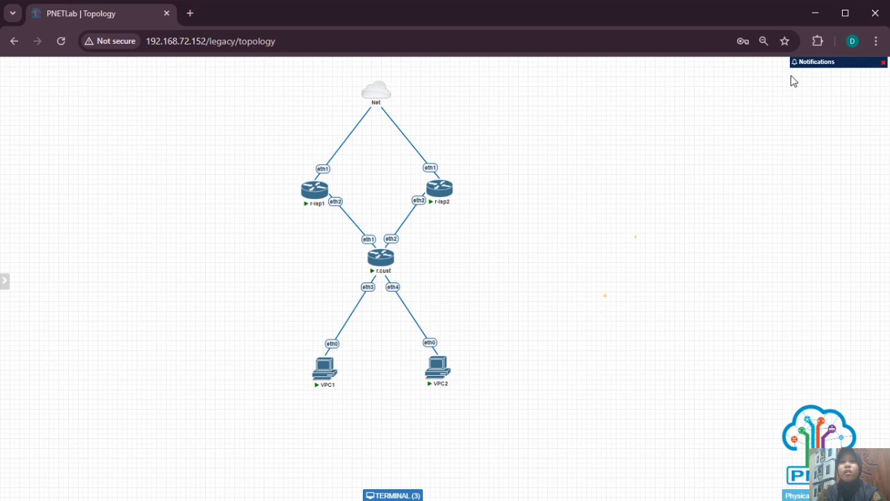
Step: Switch from the PNETLab topology to the r-cust WinBox session and close its terminal and Mesh windows
click(817, 15)
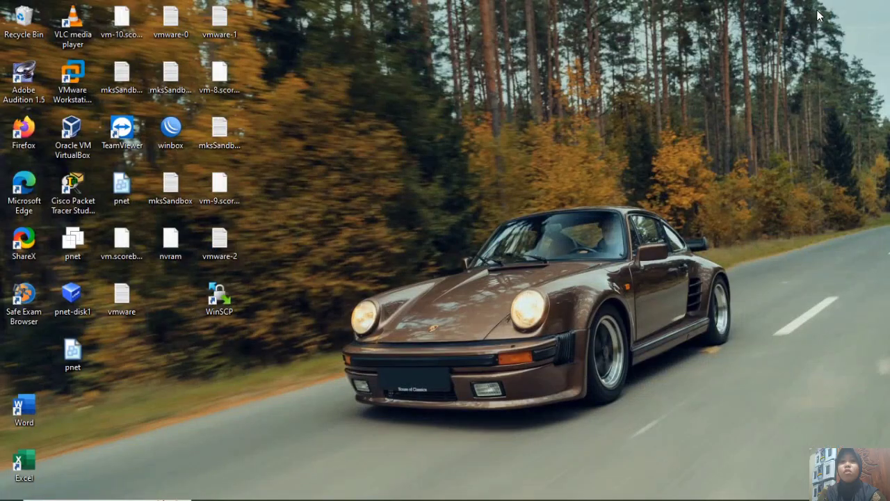
mouse_move(495, 499)
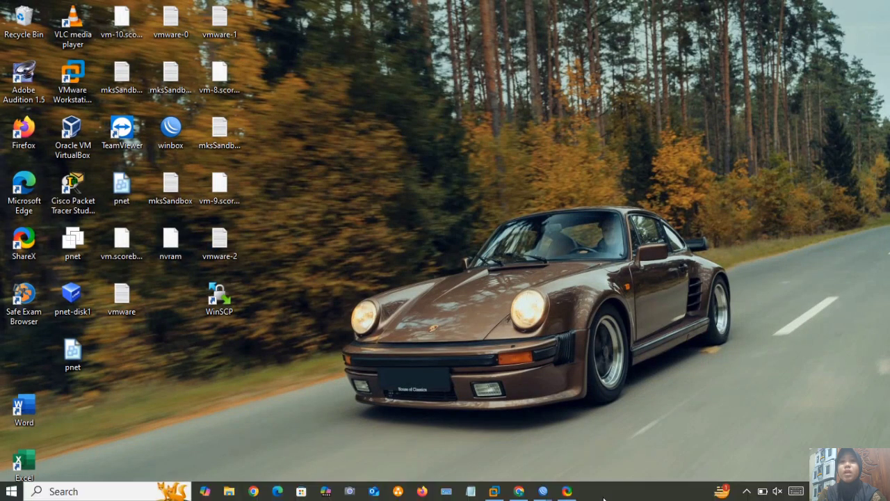
mouse_move(546, 492)
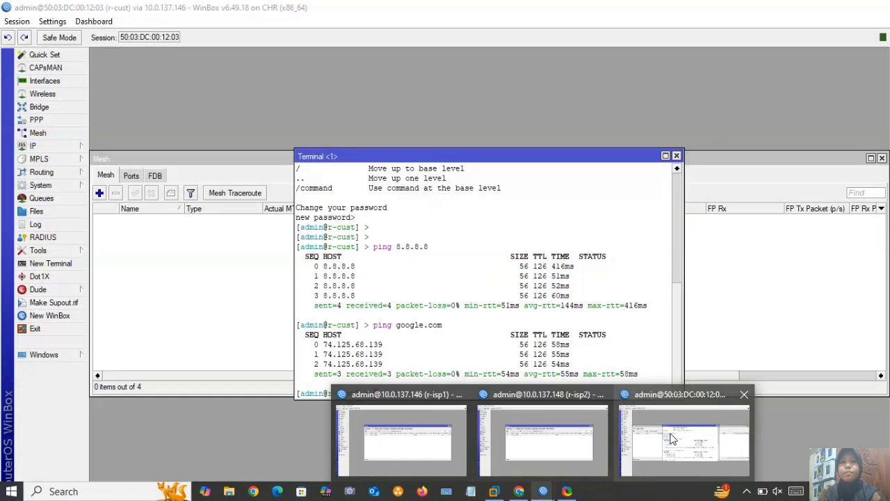
click(672, 439)
click(676, 155)
click(882, 158)
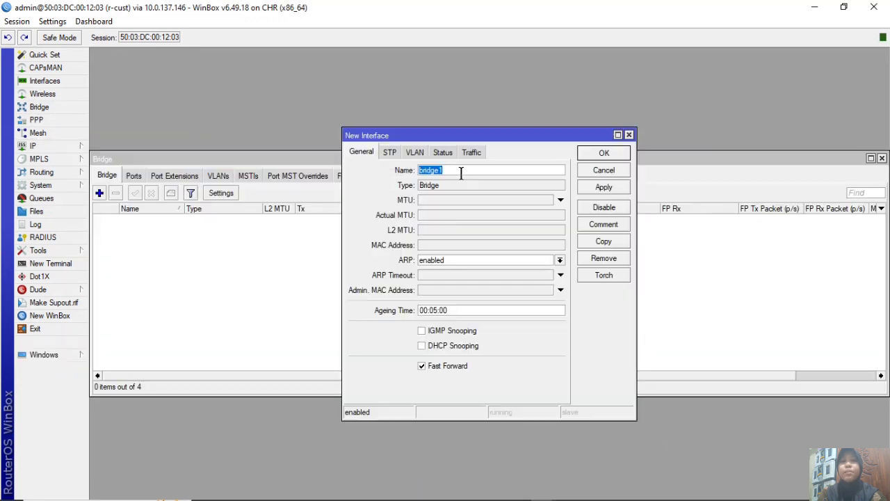
Step: Create a bridge named bridge-cust and add ether3 and the other VPC-facing interface as its ports
text(bridge-cust)
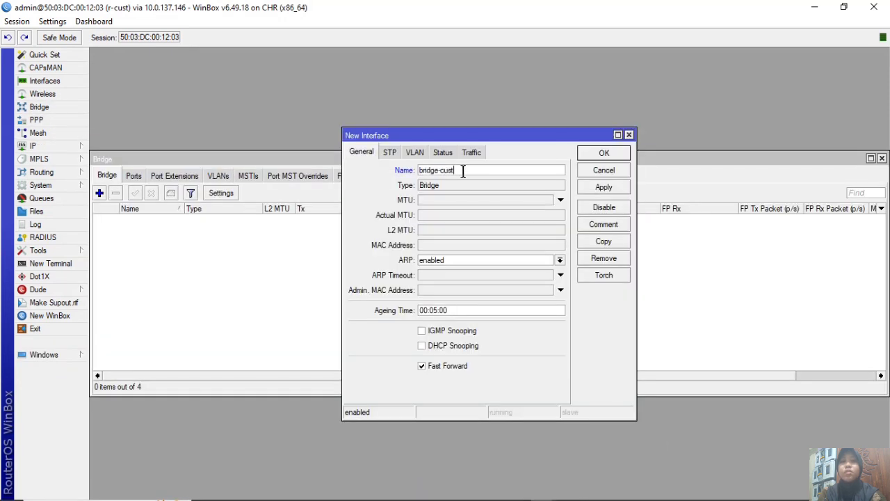
click(604, 153)
click(135, 176)
click(100, 193)
click(549, 199)
click(443, 243)
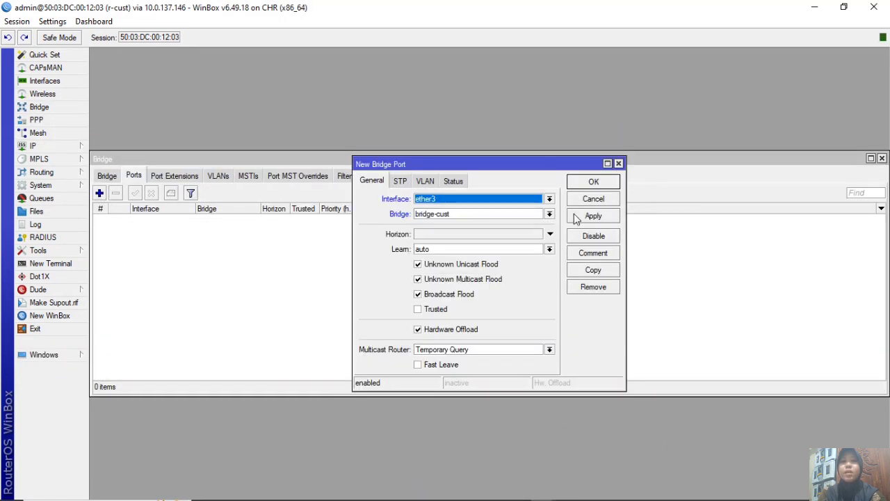
click(575, 220)
click(549, 199)
click(487, 216)
click(593, 181)
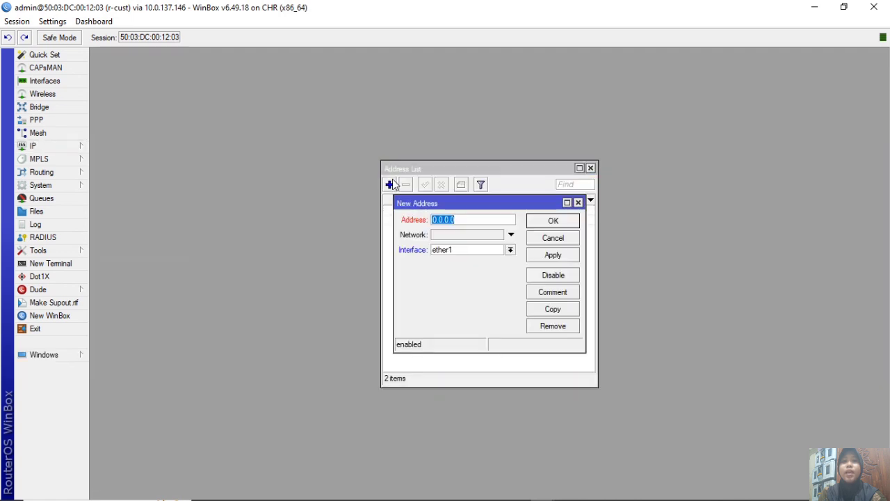
Step: Add the IP address 10.10.10.1/24 to interface bridge-cust and close the address list
key(BackSpace)
text(10.10.10.2/24)
key(BackSpace)
key(BackSpace)
key(BackSpace)
key(BackSpace)
text(1/24)
click(511, 249)
click(510, 259)
click(538, 255)
click(556, 219)
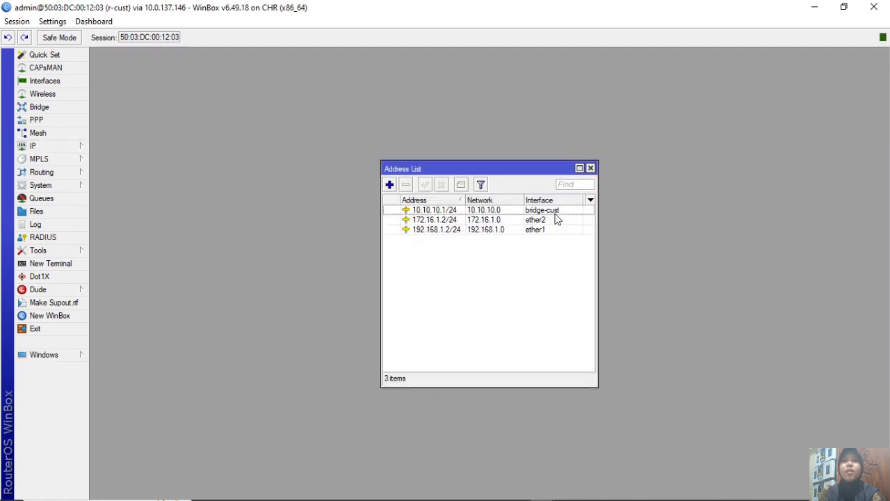
click(591, 168)
Step: Run the DHCP Setup on interface bridge-cust, accepting the proposed settings up to the lease time
click(33, 145)
click(163, 226)
click(389, 193)
click(527, 272)
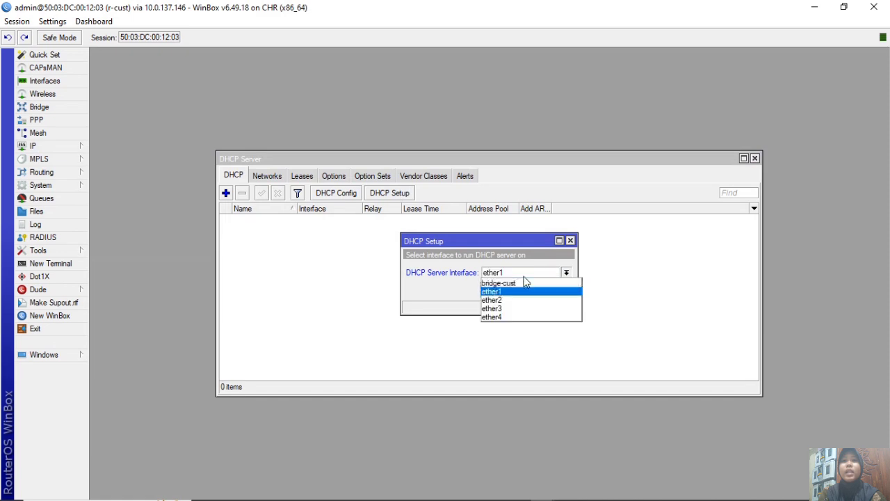
click(526, 283)
click(523, 292)
click(524, 291)
click(524, 292)
click(524, 291)
click(524, 291)
Step: Set the DHCP lease time to 10:00:00 and finish the DHCP setup
key(BackSpace)
text(10)
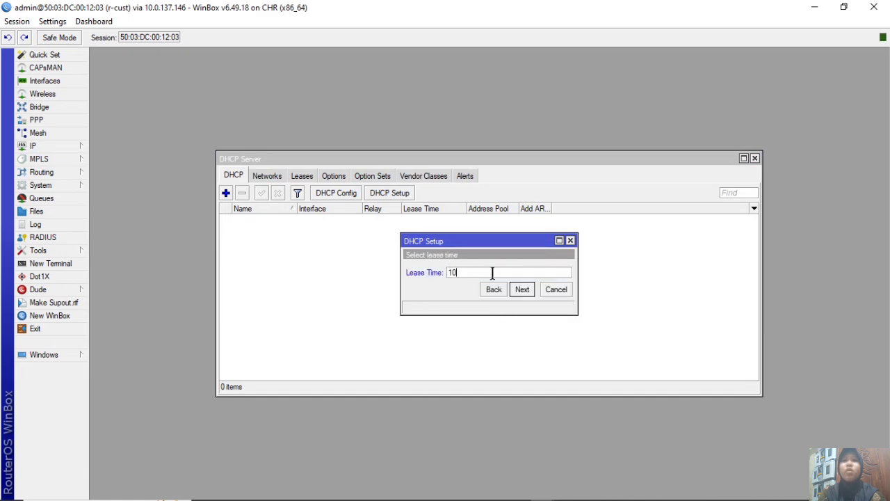
text(:00:00)
click(522, 289)
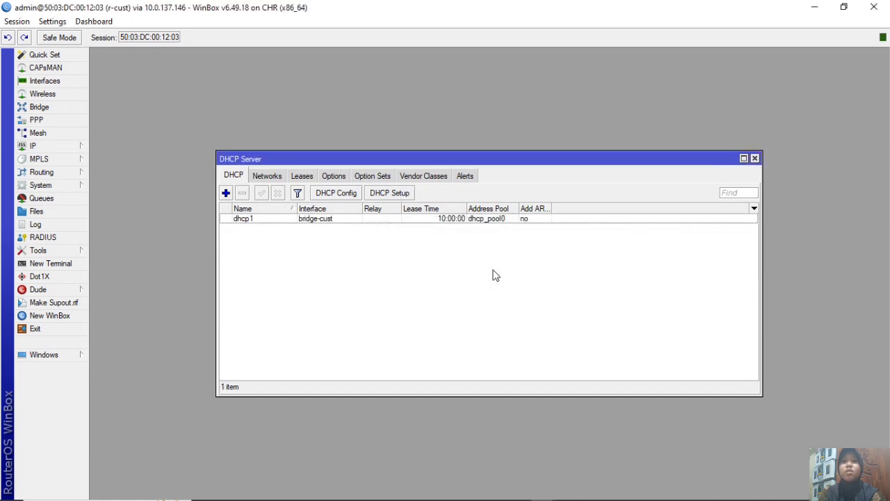
Step: Add a firewall NAT rule on r-cust with chain srcnat, out interface ether1 and action masquerade
click(32, 146)
click(166, 246)
triple_click(201, 193)
click(478, 189)
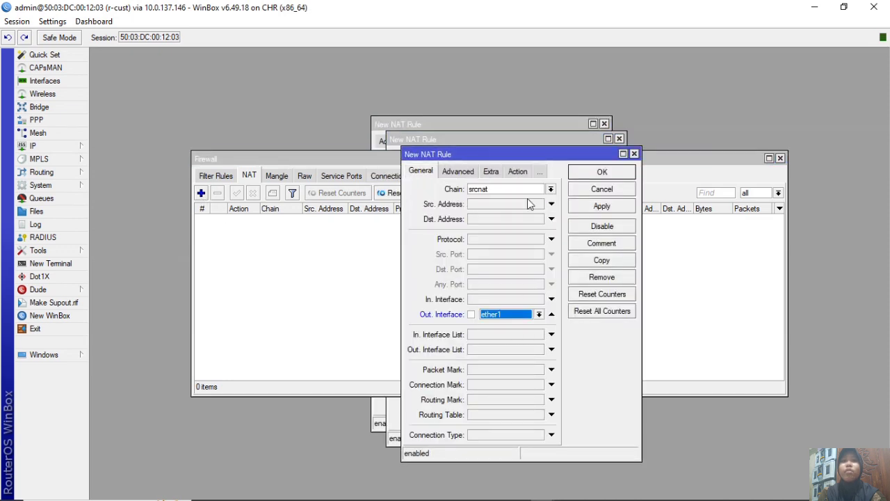
click(493, 250)
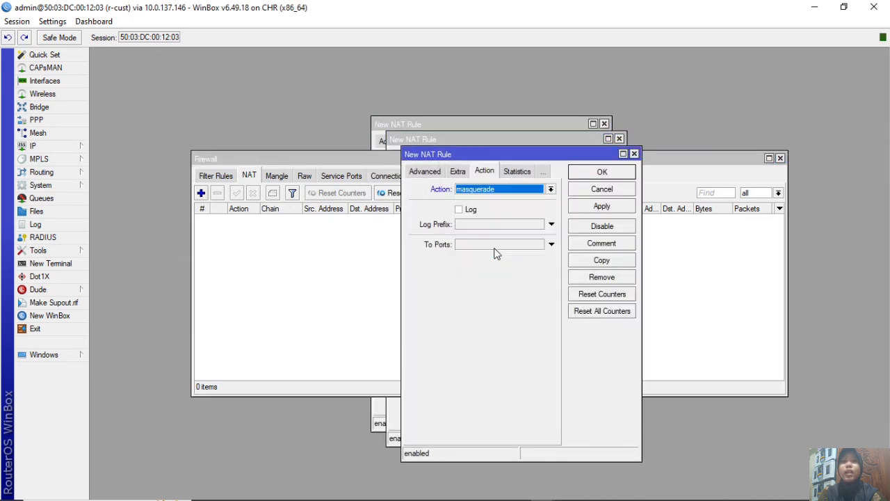
click(597, 202)
click(607, 173)
Step: Add a second srcnat NAT rule with action masquerade for the out interface towards the other ISP
click(202, 192)
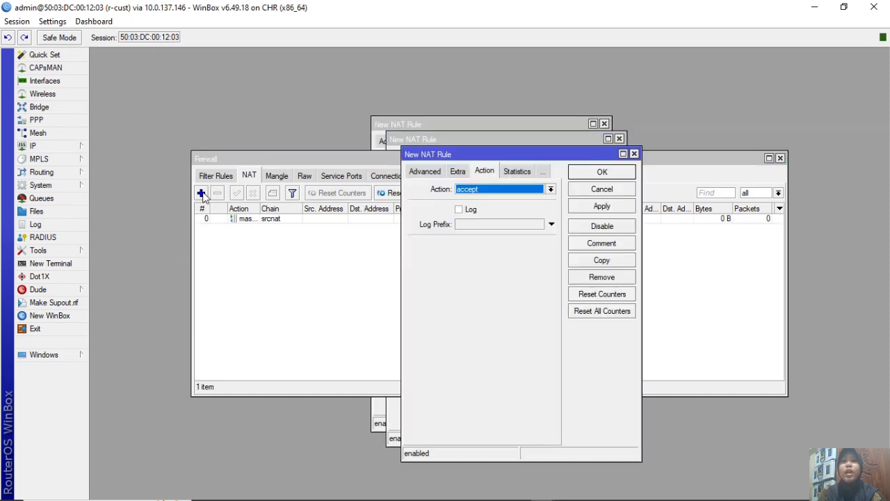
click(432, 173)
click(431, 173)
click(521, 315)
click(521, 315)
click(518, 332)
click(517, 172)
click(503, 189)
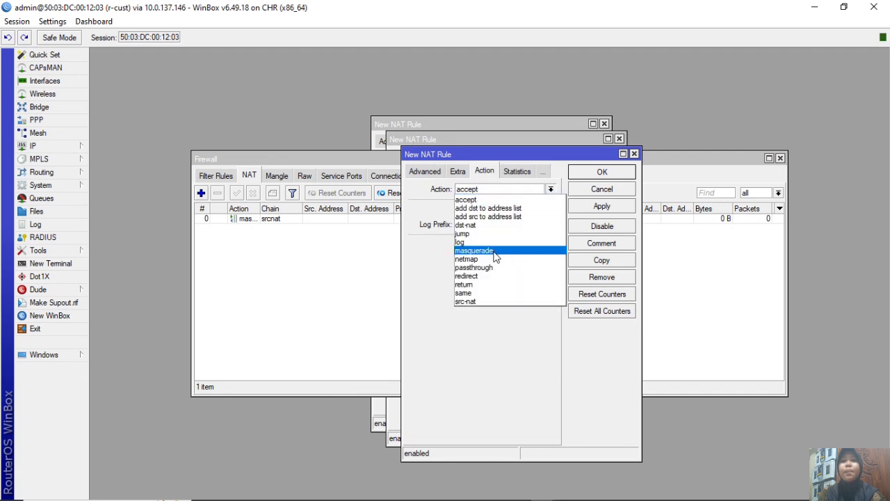
click(495, 251)
click(601, 206)
click(603, 173)
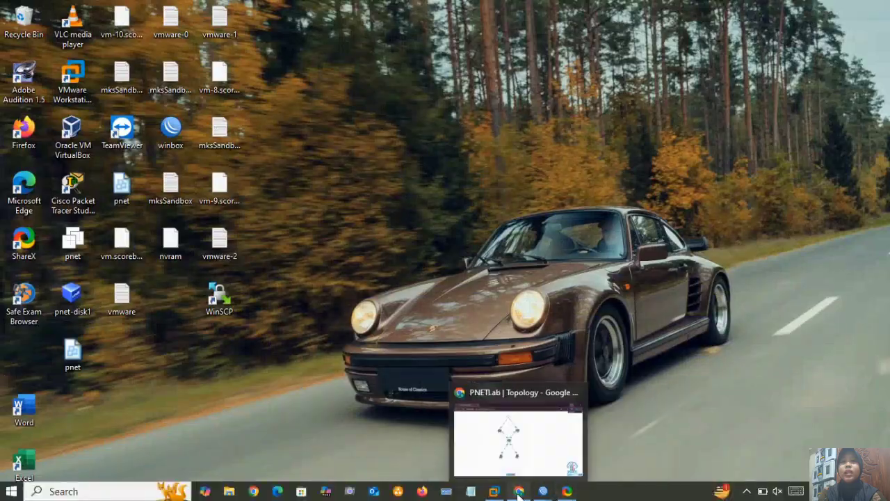
Step: Switch to the PNETLab topology and request an address on VPC1 and VPC2 with the command ip dhcp
click(519, 490)
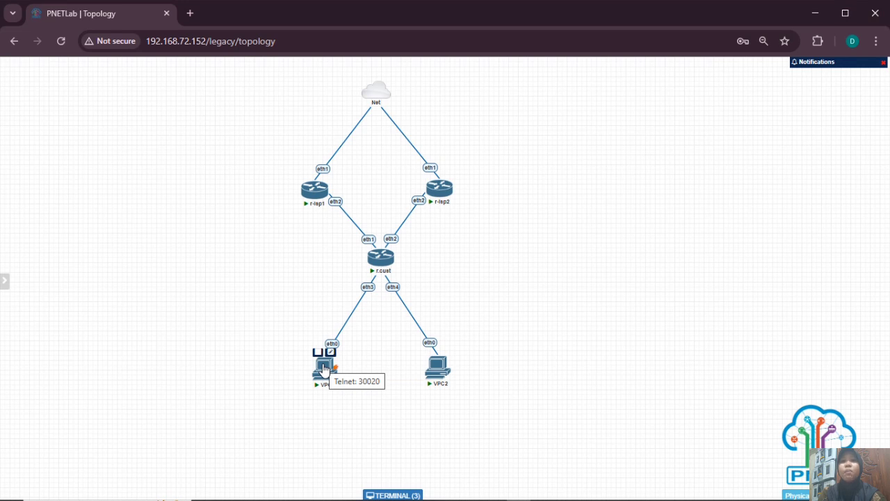
click(323, 370)
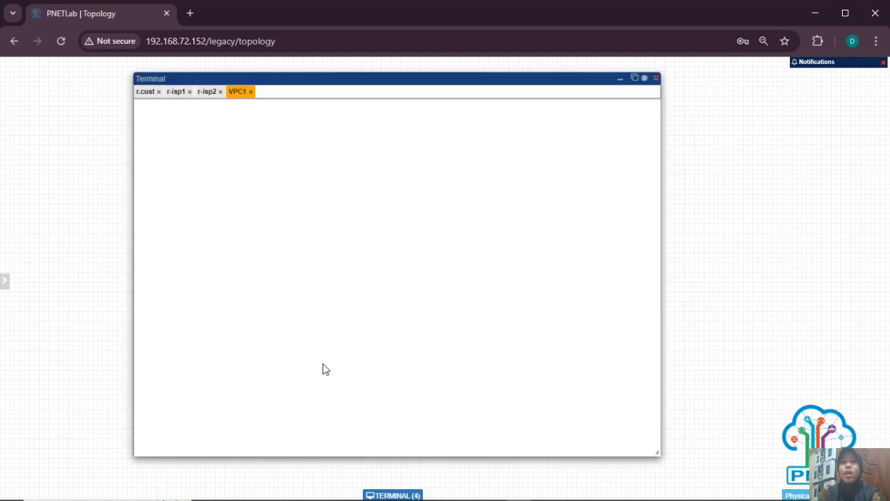
text(ip dhcp)
key(Return)
click(620, 78)
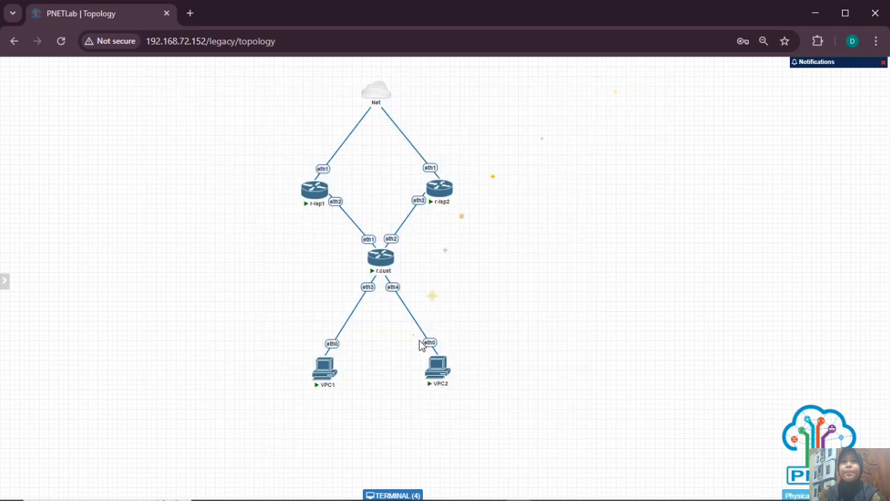
click(436, 367)
text(ip dhcp)
key(Return)
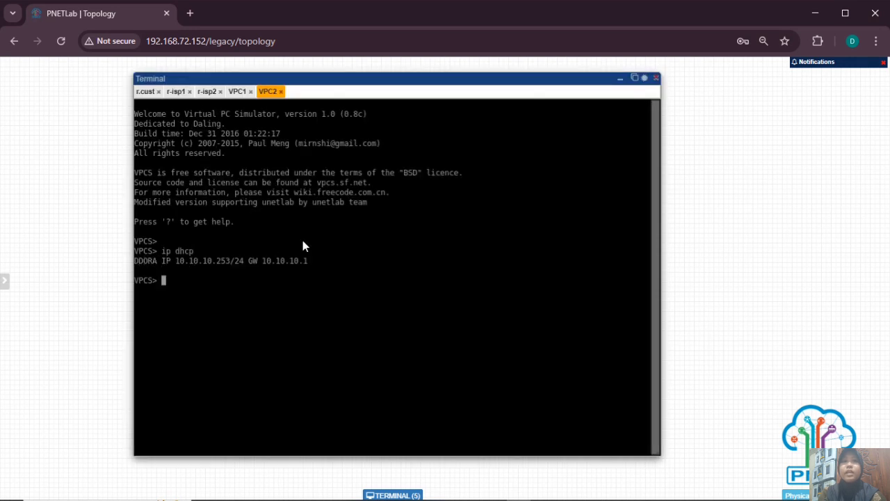
Step: Ping 8.8.8.8 from VPC2 and VPC1 to test internet connectivity
text(ping 8.8.8.8)
key(Return)
key(ctrl+c)
click(237, 92)
text(ping 8.8.8.8)
key(Return)
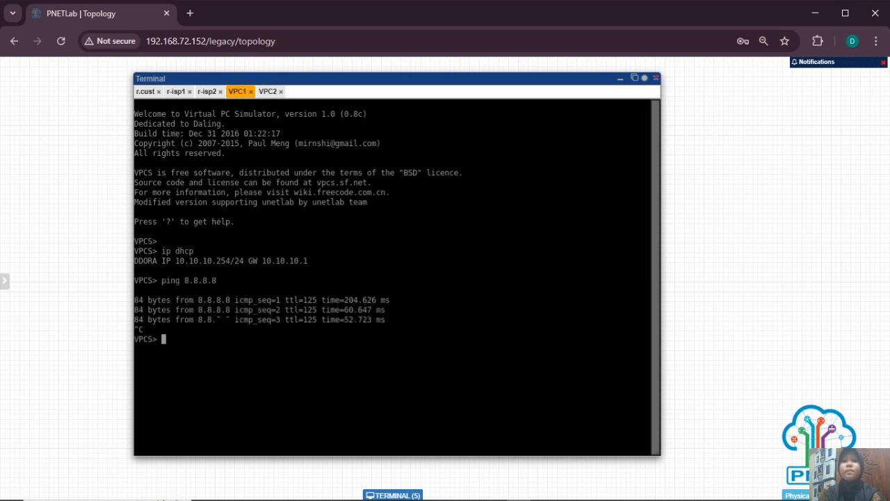
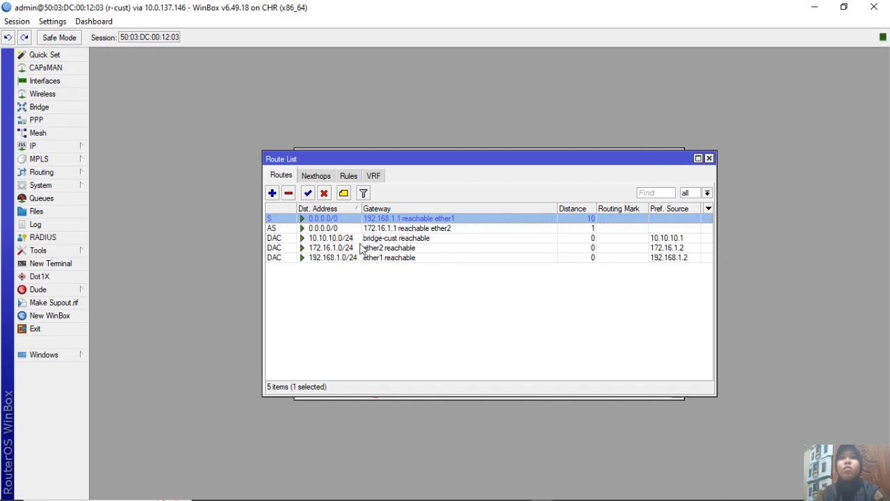
Step: Set Check Gateway to ping on the r-cust default route via gateway 172.16.1.1
click(321, 229)
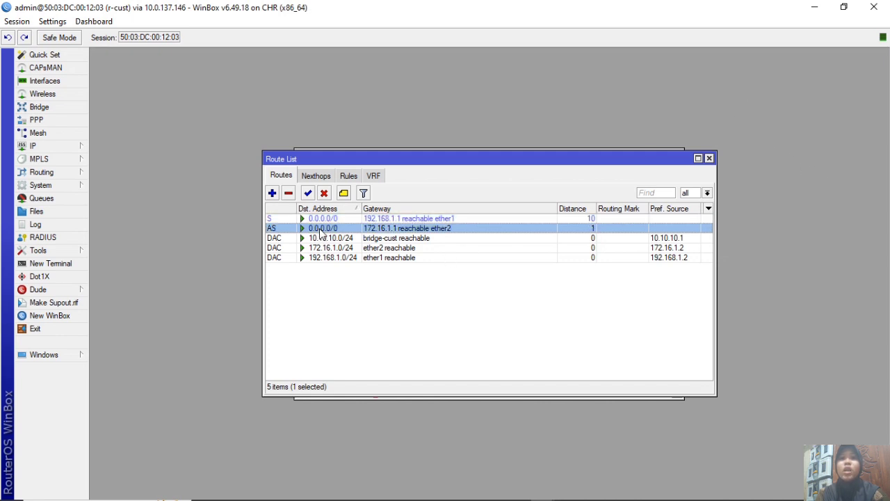
double_click(320, 230)
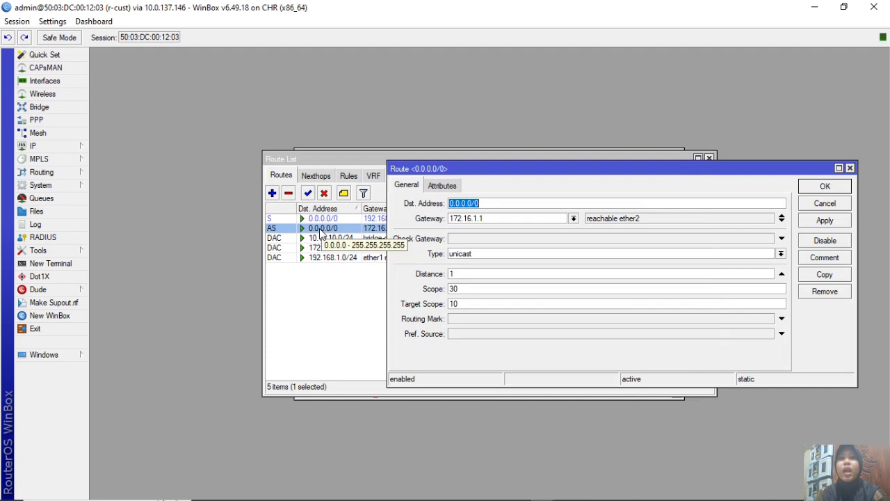
click(498, 242)
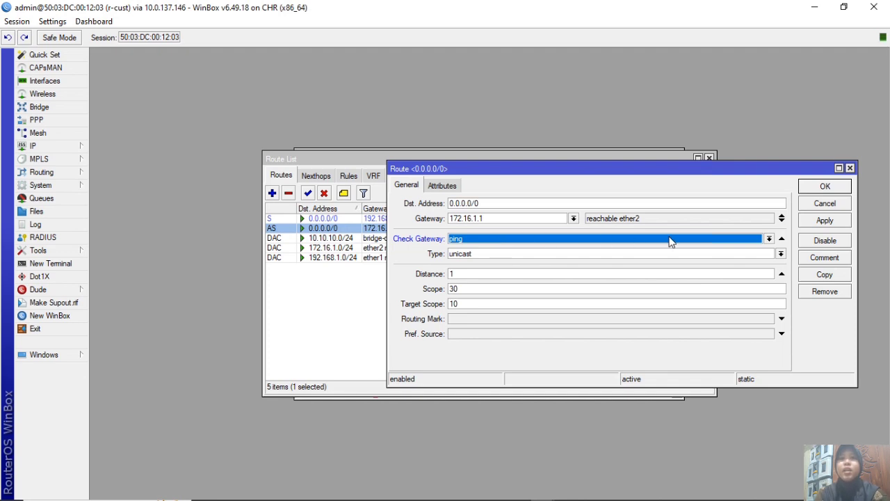
click(769, 239)
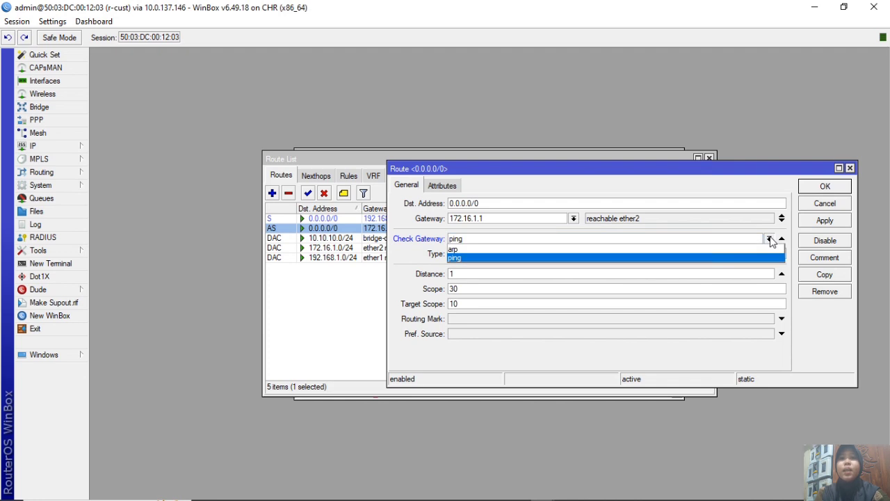
click(770, 240)
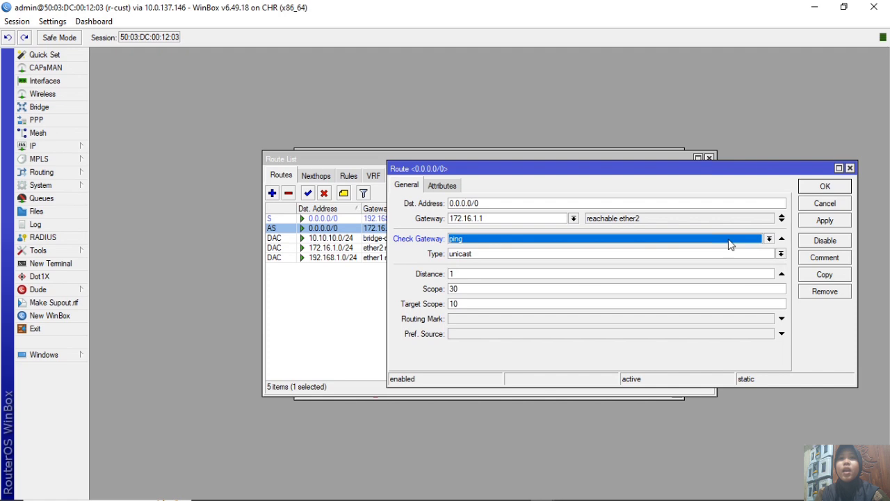
click(825, 187)
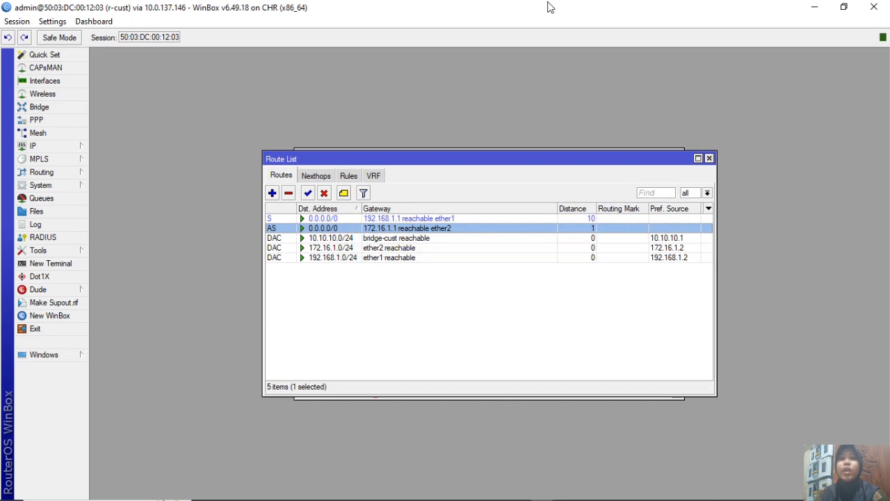
Step: Switch to the r-isp2 WinBox session and disable the address 172.16.1.1/24 on ether2
click(818, 8)
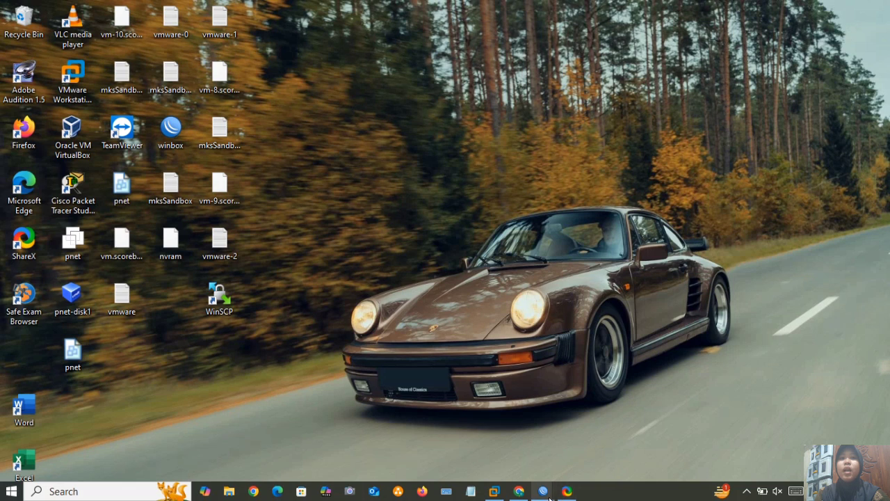
mouse_move(548, 496)
click(560, 457)
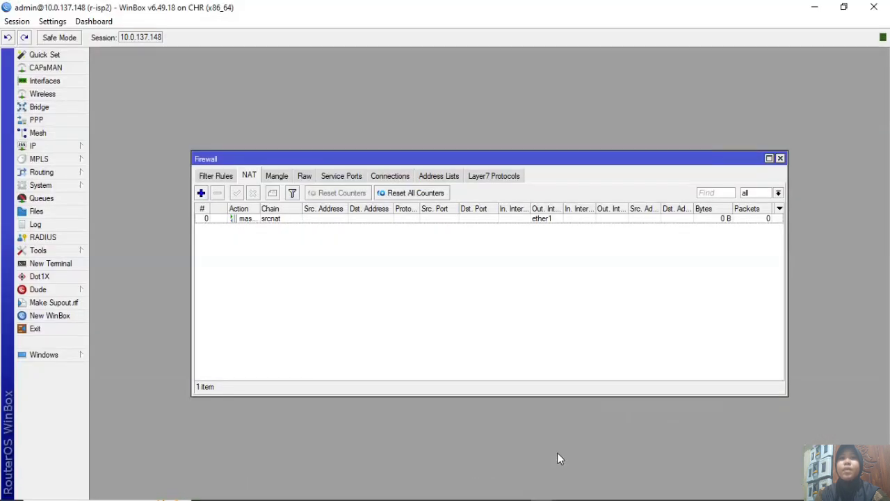
click(66, 148)
click(115, 172)
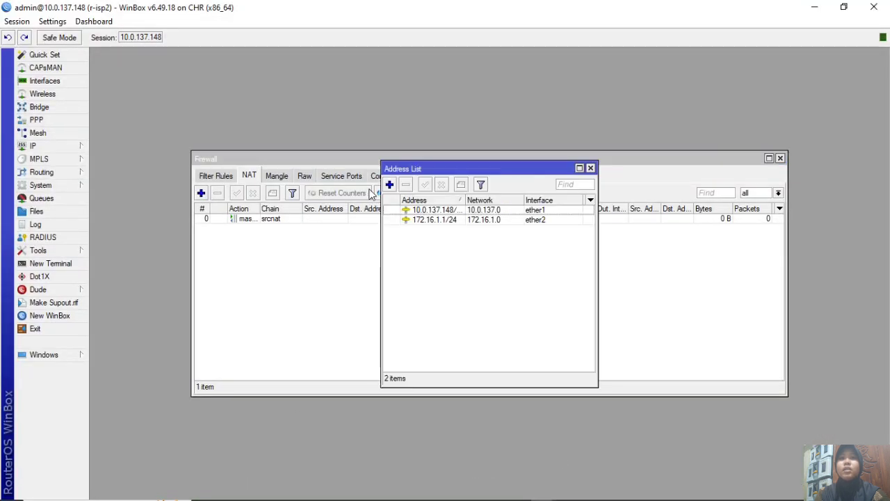
click(426, 219)
click(441, 185)
Step: Return to the r-cust session and check which default route is active in the route list
click(815, 7)
mouse_move(542, 494)
click(664, 436)
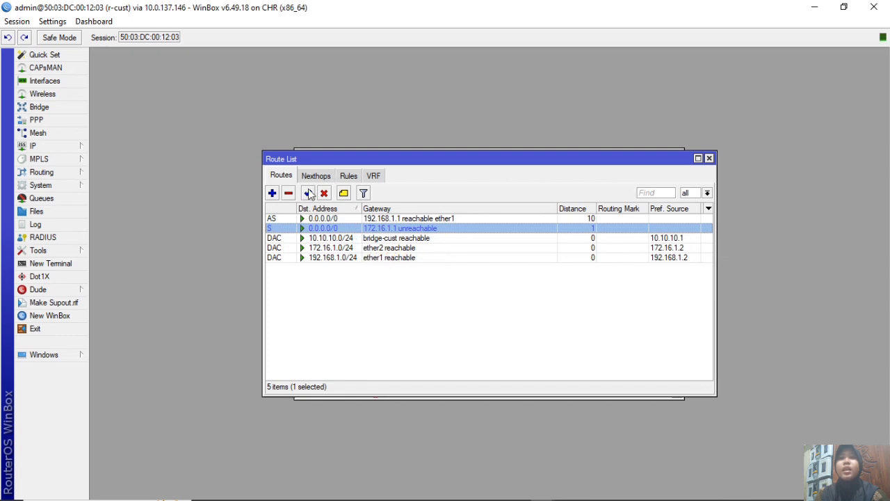
click(277, 220)
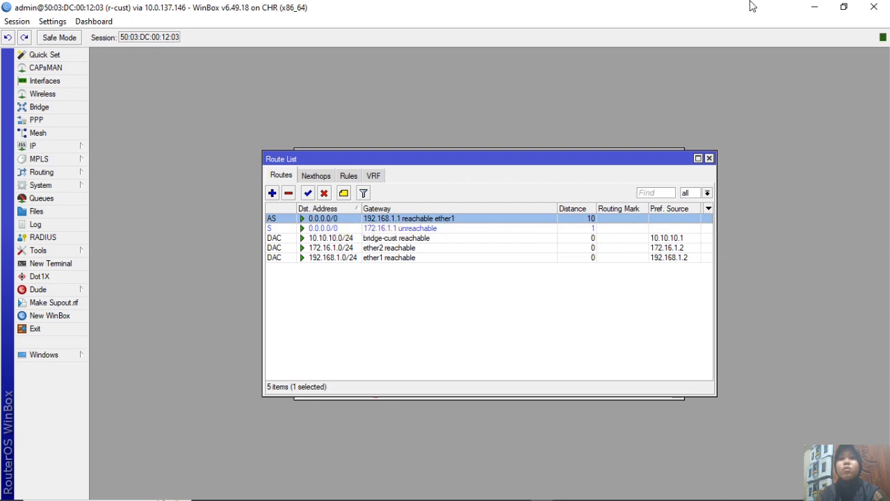
Step: Switch to the r-isp2 session and re-enable the address 172.16.1.1/24 on ether2
click(810, 9)
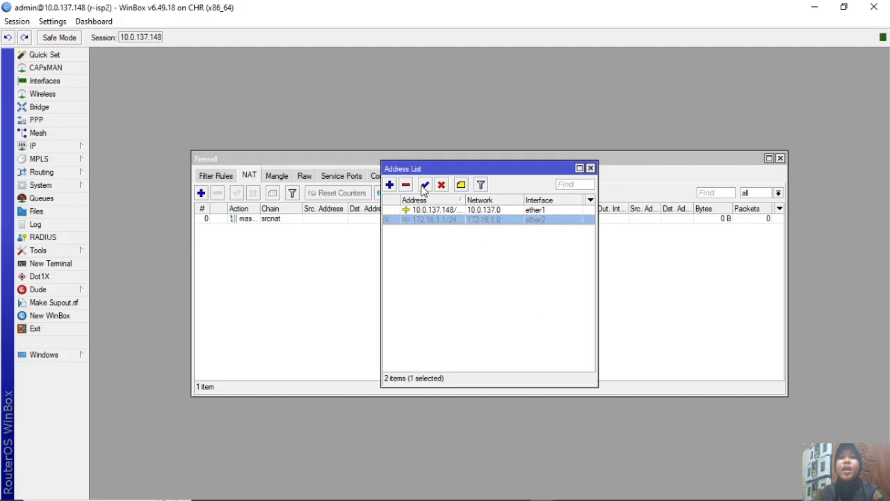
click(426, 185)
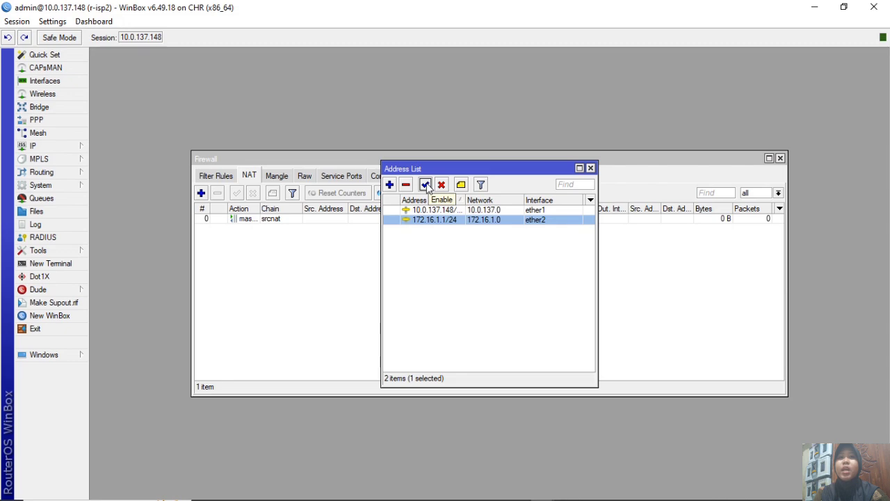
click(814, 7)
Step: Return to the r-cust session and remove both 0.0.0.0/0 default routes from the route list
mouse_move(543, 491)
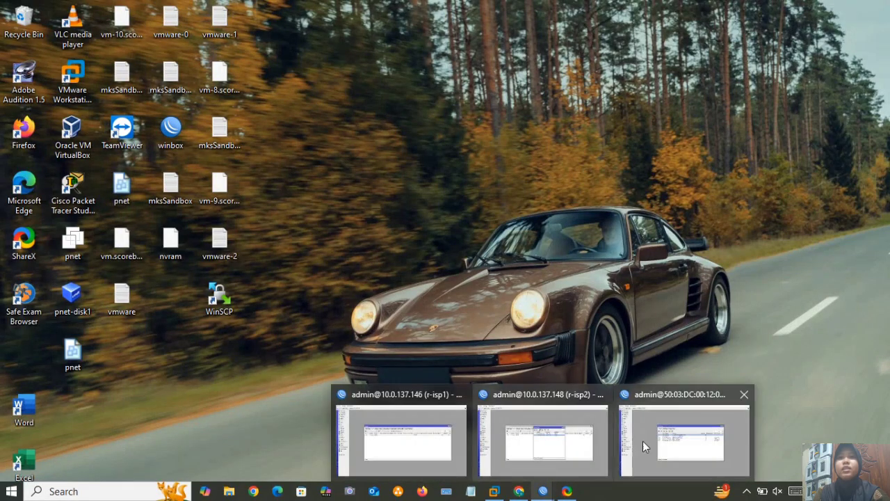
click(642, 441)
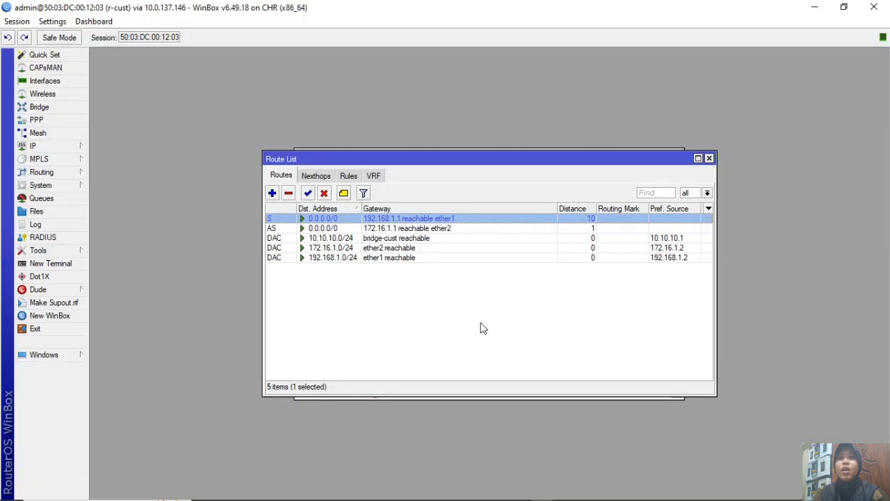
click(312, 229)
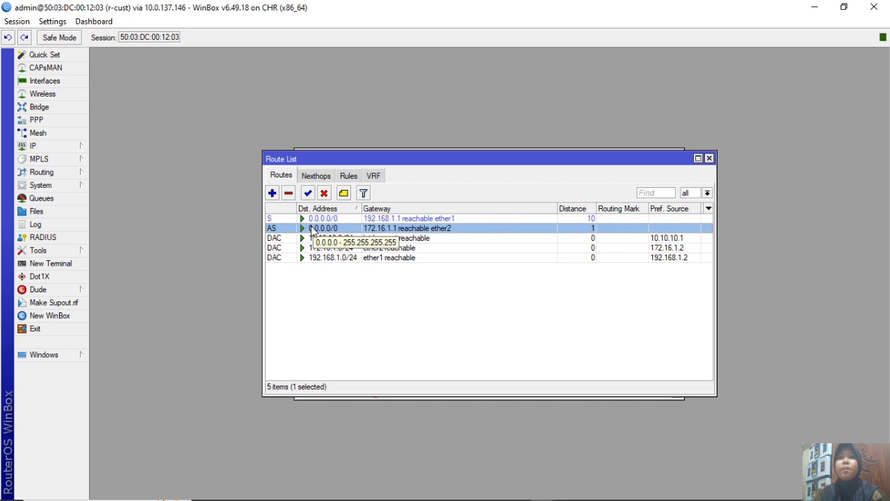
click(288, 193)
click(292, 219)
click(289, 194)
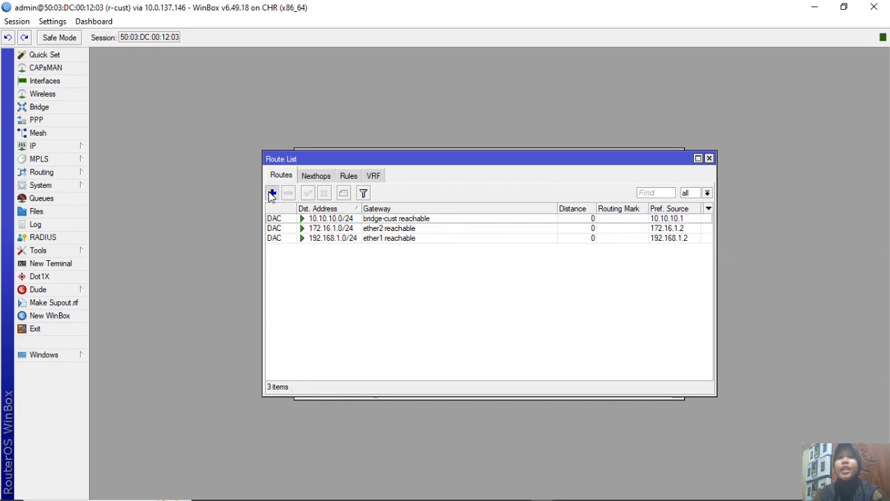
Step: Add a default route 0.0.0.0/0 with the two gateways 192.168.1.1 and 172.16.1.1, and minimize the r-cust session
click(272, 193)
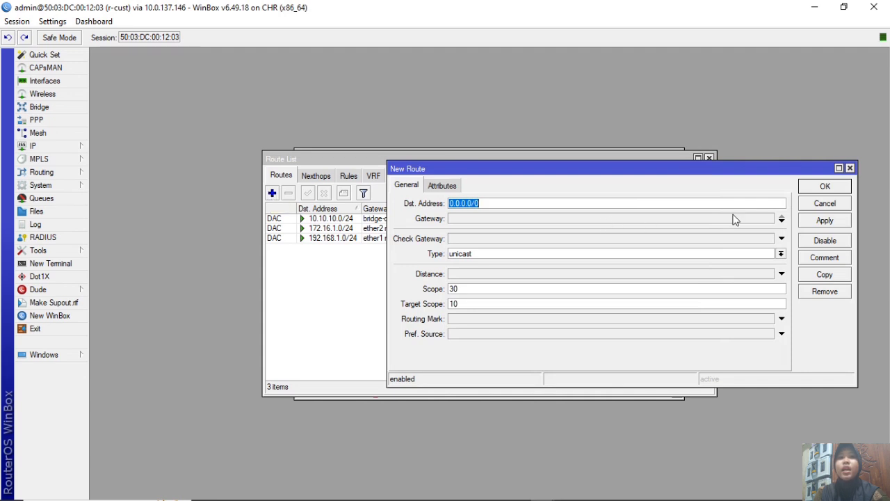
click(782, 219)
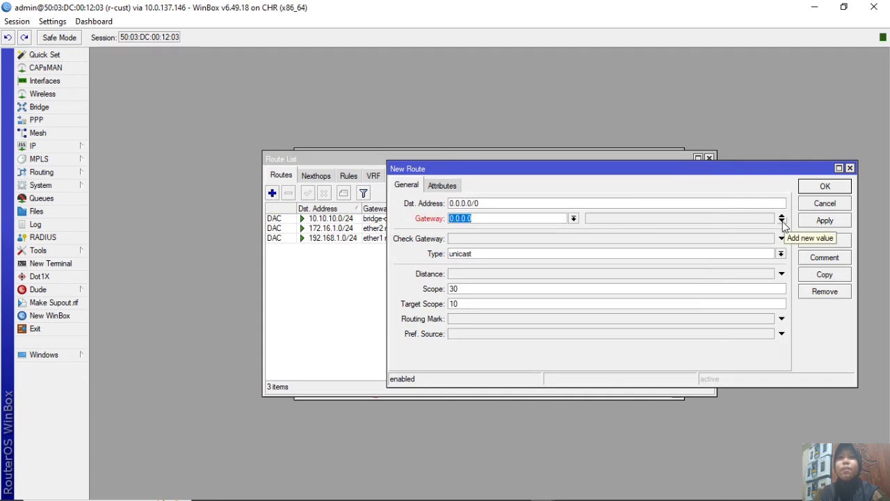
click(782, 221)
click(509, 234)
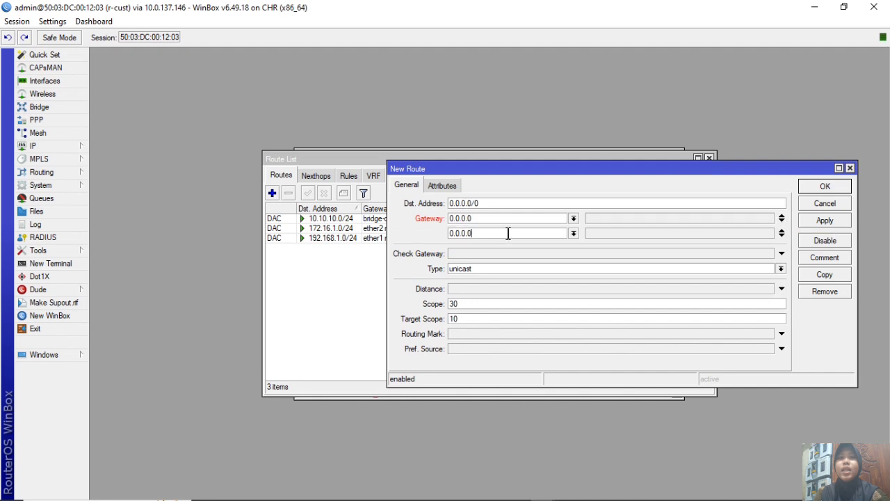
click(503, 217)
text(192.168.1.1)
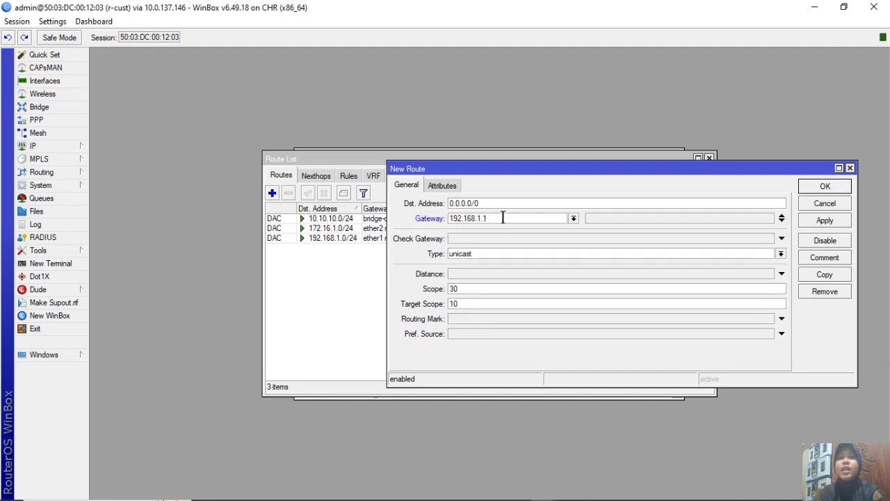
click(782, 221)
text(172.16.1.1)
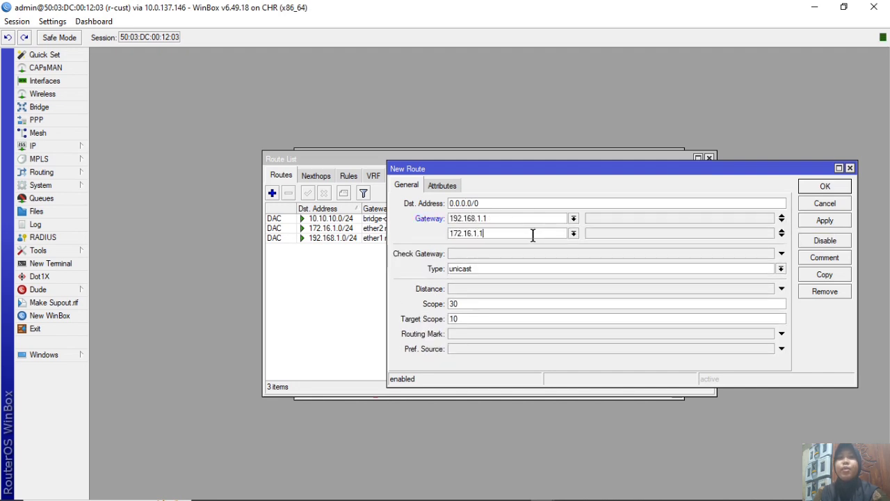
click(825, 186)
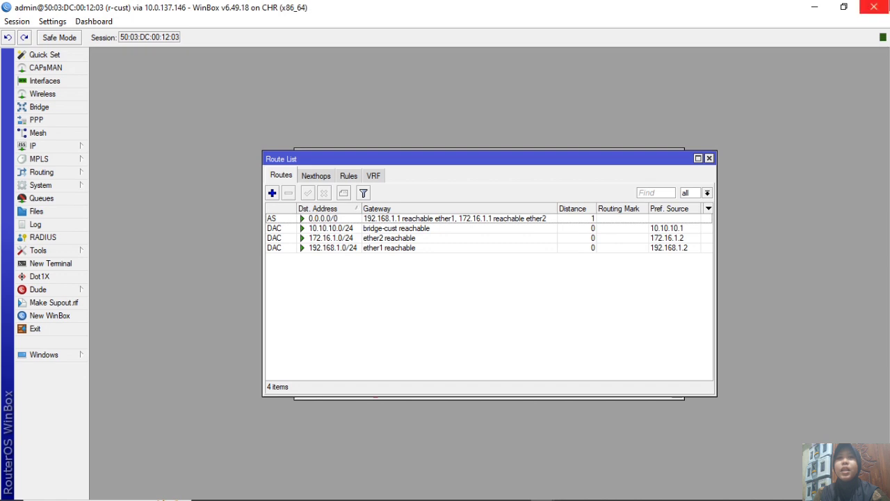
click(812, 11)
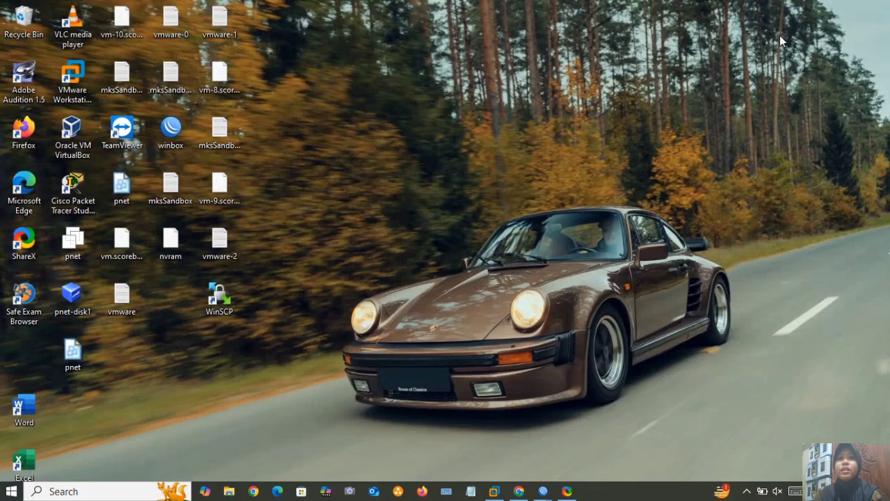
Step: Switch to the PNETLab topology page and ping 8.8.8.8 from the VPC1 console
click(622, 494)
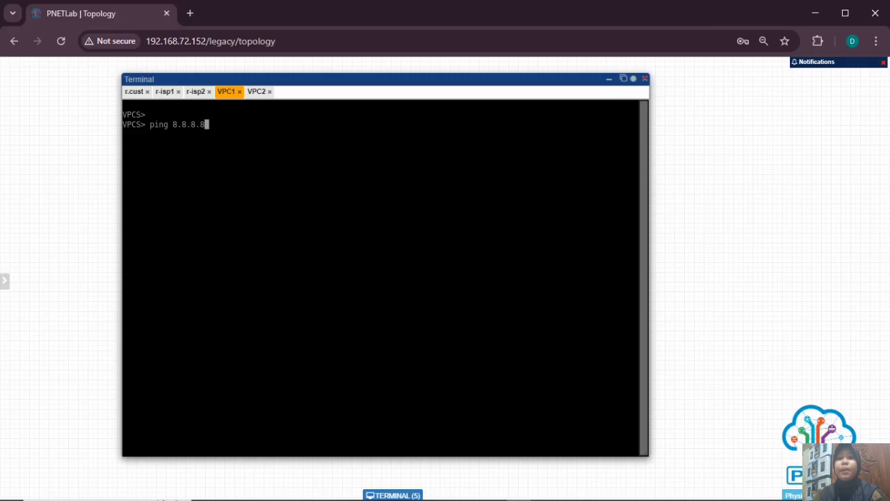
key(Return)
click(256, 92)
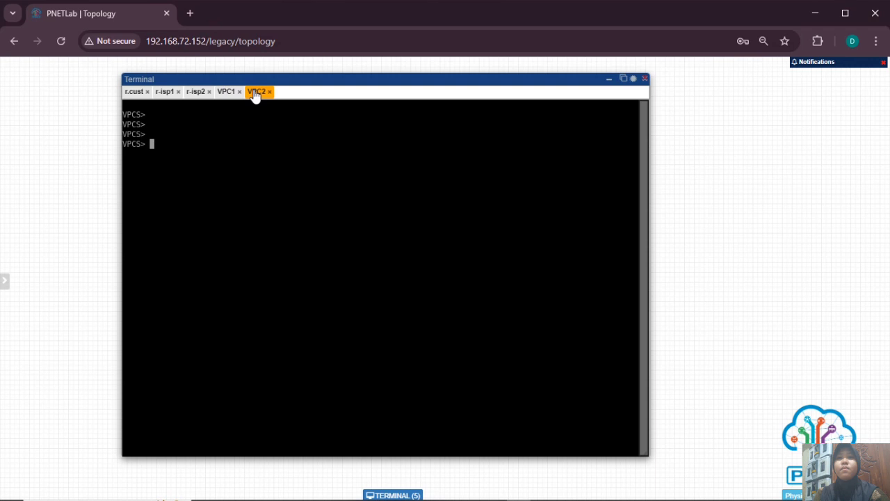
Step: Trace the route to 8.8.8.8 from the VPC1 console
click(226, 93)
text(TRACE)
key(BackSpace)
key(BackSpace)
key(BackSpace)
key(BackSpace)
key(BackSpace)
text(trace 8.8.8.8)
key(Return)
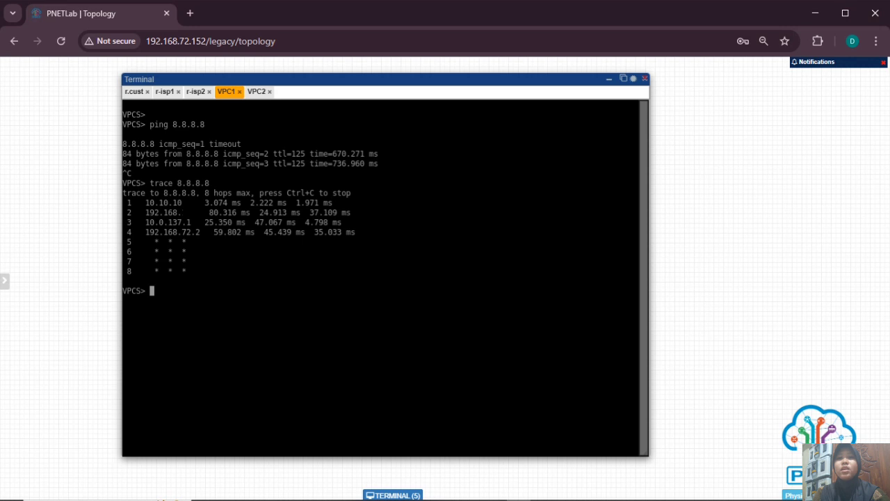
Step: Ping 8.8.8.8 from the VPC2 console and trace the route to the same address
click(259, 95)
text(ping 8.8.8.8)
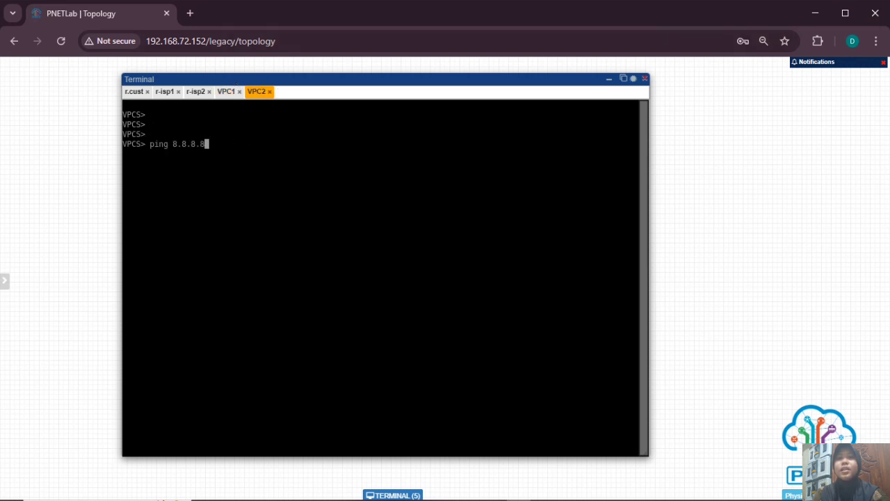
key(Return)
key(ctrl+c)
text(trace 8.8.8.8)
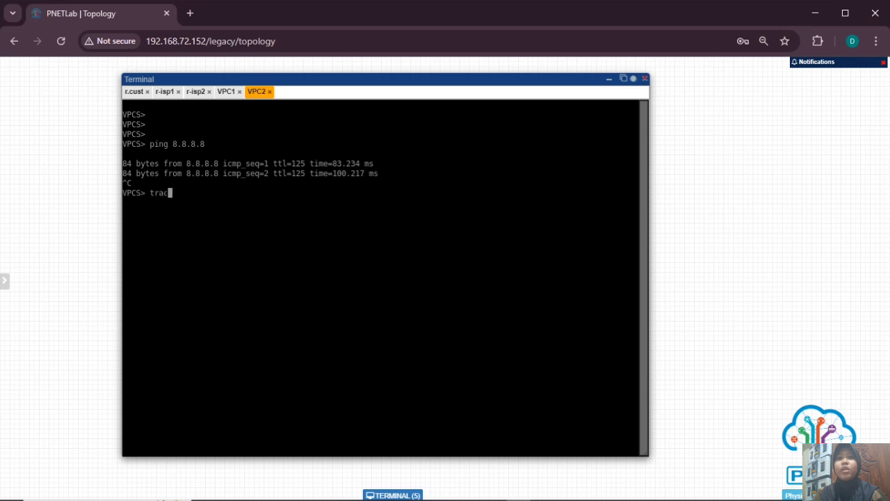
key(Return)
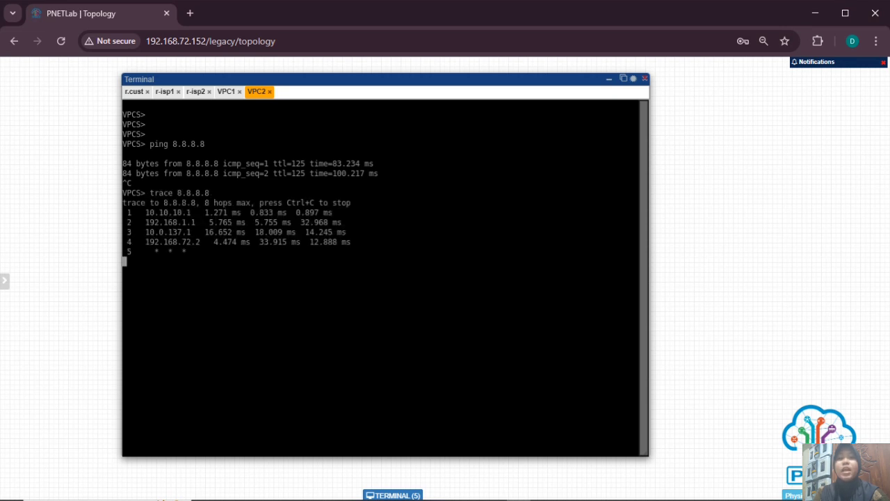
Step: Set the DNS server of VPC2 to 8.8.8.8 and test google.com with ping and trace
text(ip dns 8.8.8.8)
key(Return)
text(ping google.)
text(com)
key(Return)
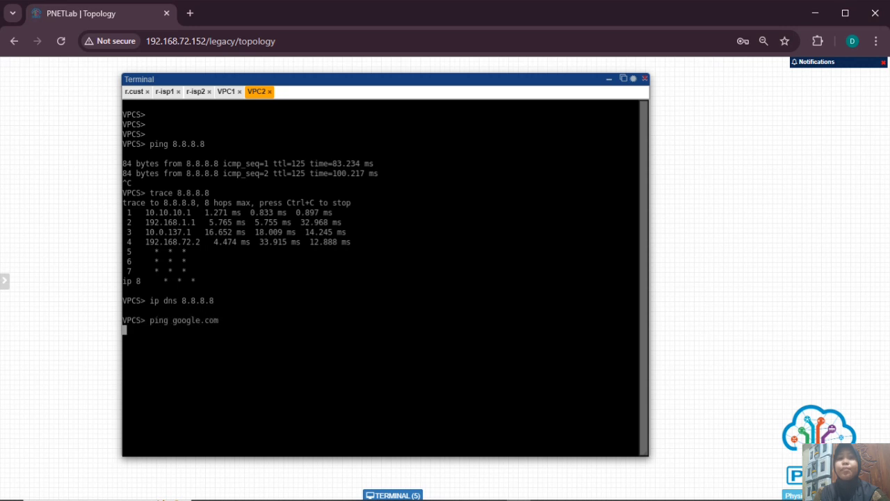
key(ctrl+c)
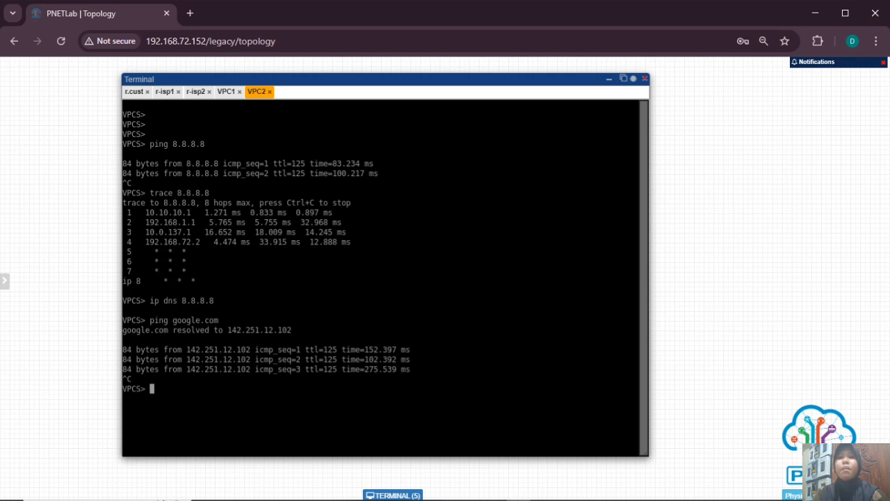
text(trace google.com)
key(Return)
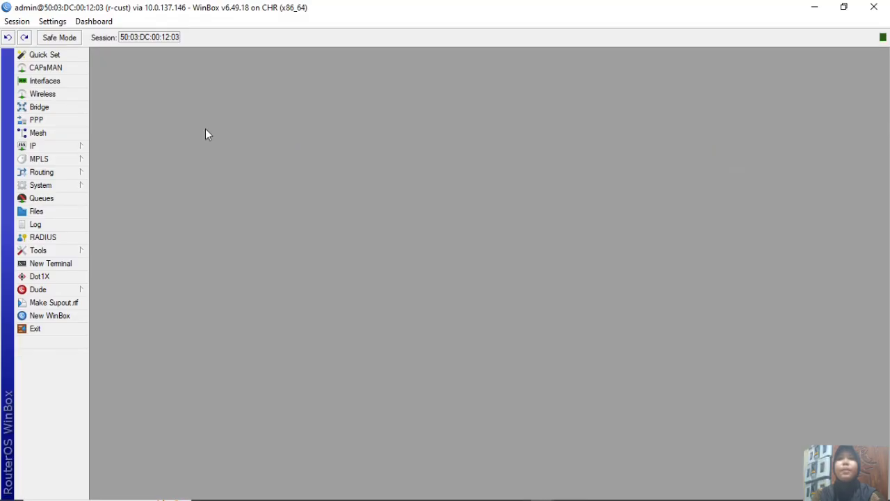
Step: Open the 0.0.0.0/0 route from the r-cust route list and add 172.16.1.1 as its third gateway
click(42, 185)
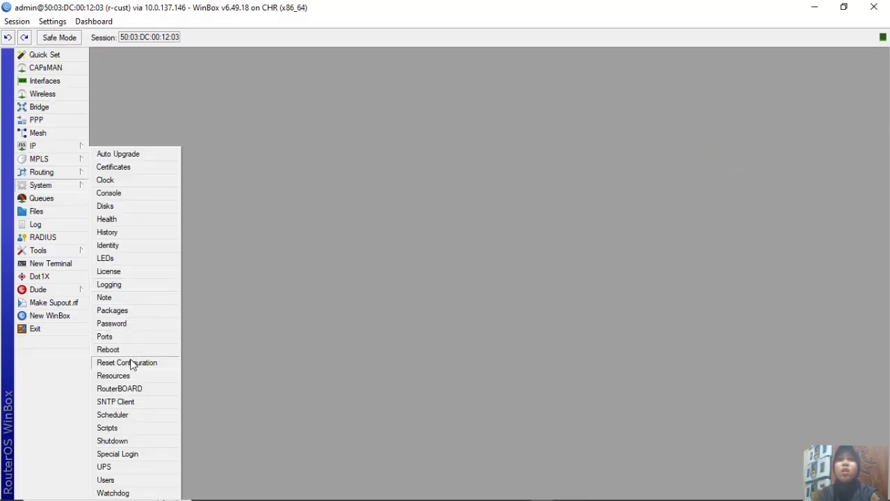
click(33, 146)
click(111, 342)
double_click(339, 219)
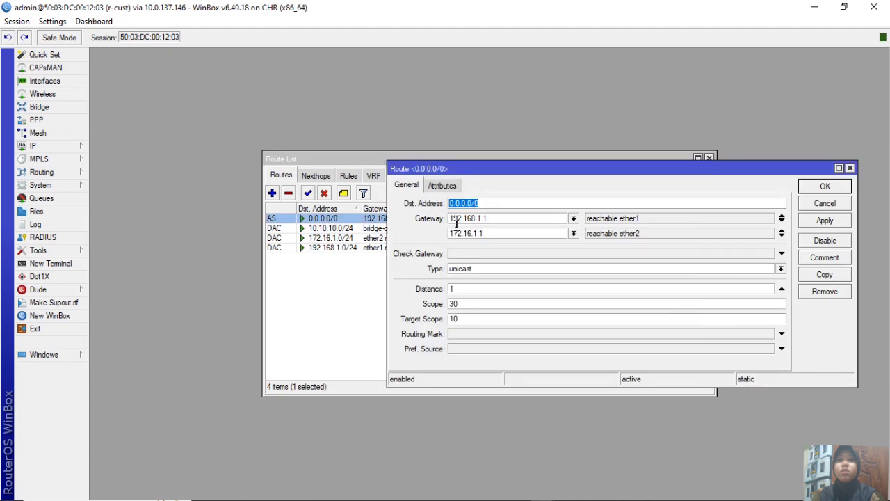
click(782, 236)
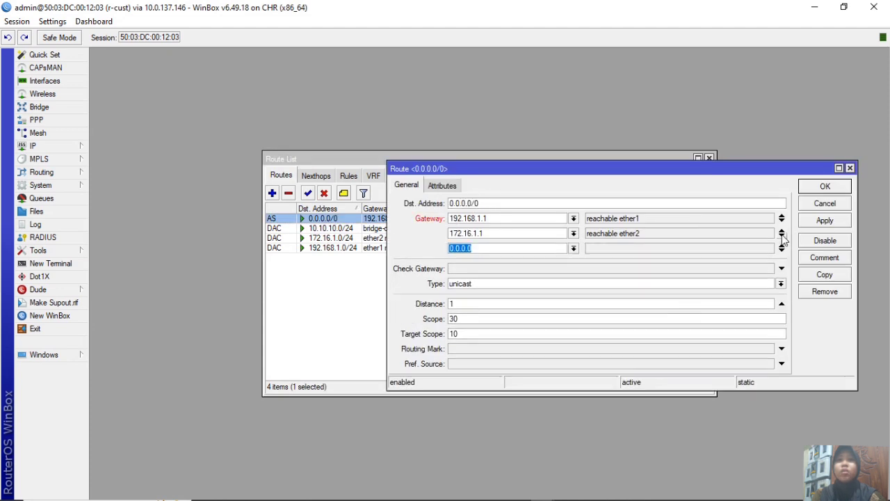
click(781, 237)
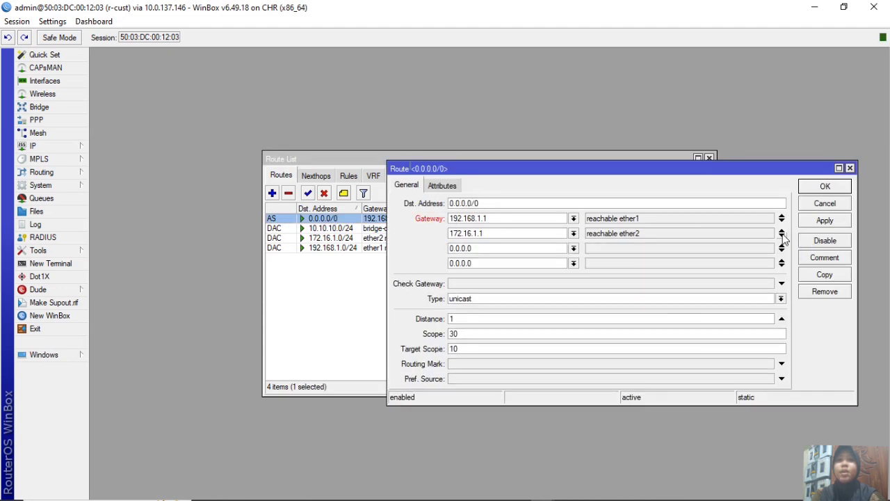
click(782, 236)
click(502, 219)
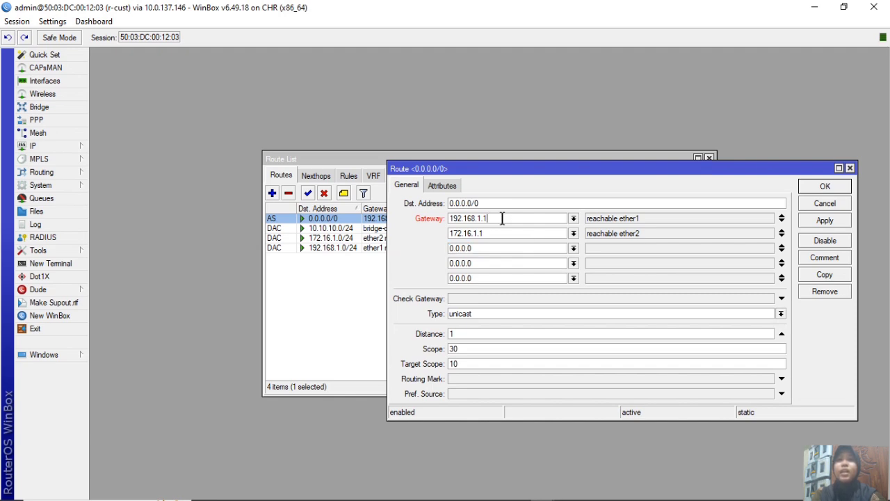
click(489, 248)
text(172.16.1.1)
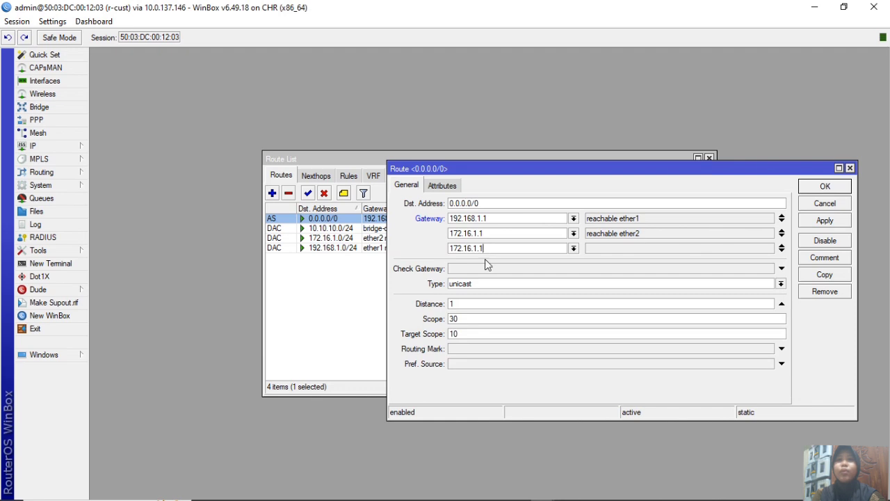
Step: Add two more 172.16.1.1 gateway entries to the default route and apply the route changes
click(781, 251)
text(172.16.1.1)
click(781, 265)
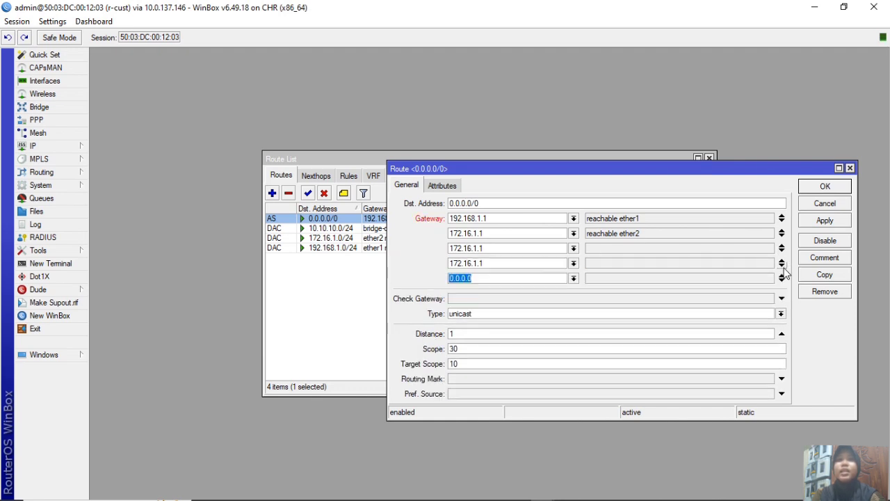
text(172.16.1.1)
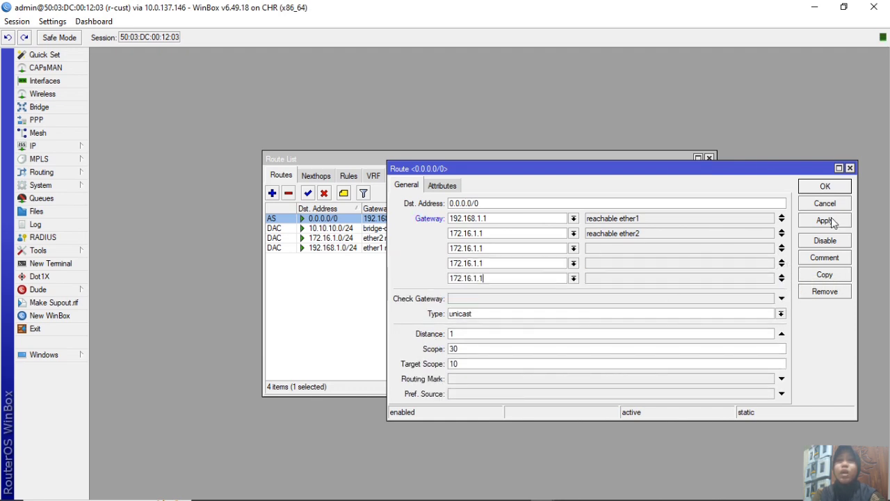
click(834, 221)
click(827, 186)
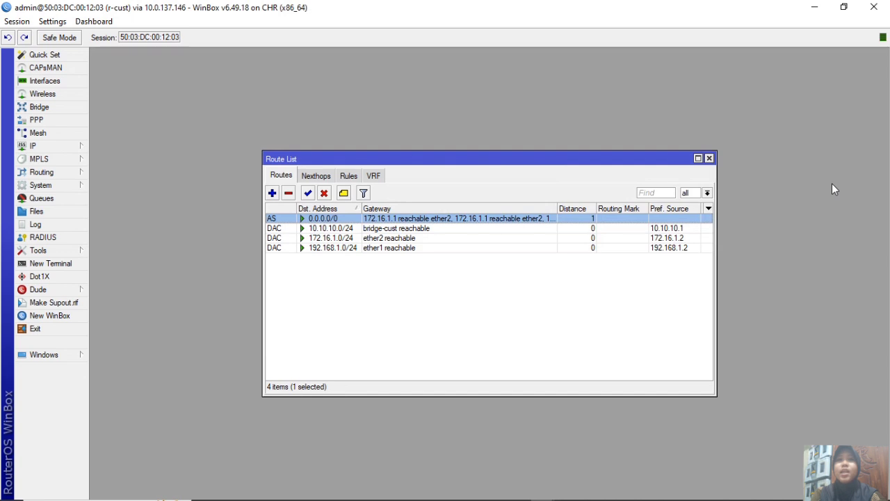
Step: Open the Traceroute tool on r-cust and minimize the session
click(62, 252)
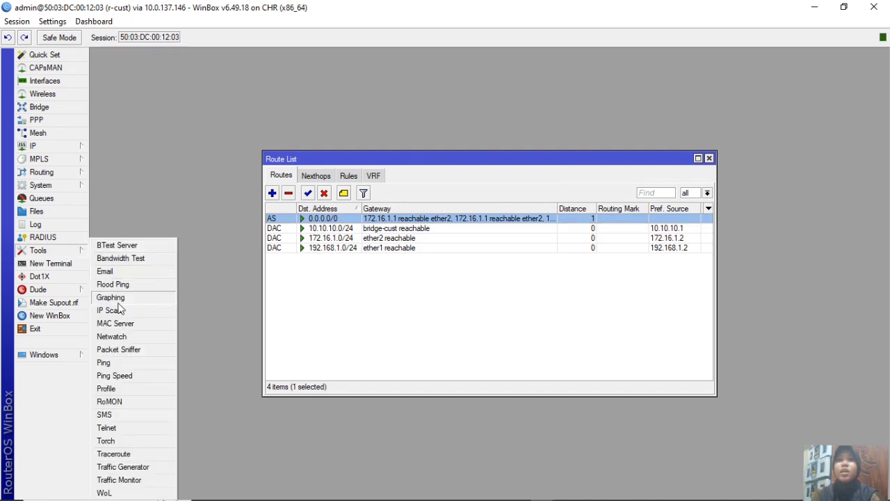
click(137, 453)
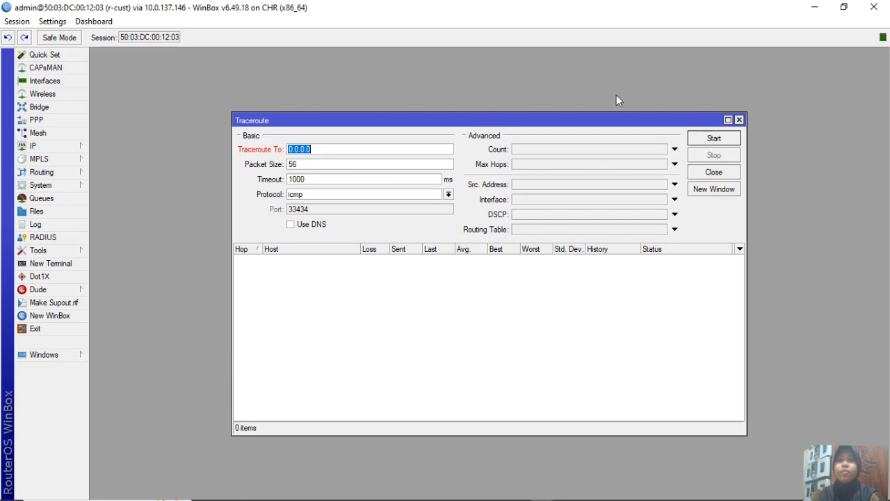
click(814, 7)
Step: Open Command Prompt as administrator and look up facebook.com with nslookup
click(127, 492)
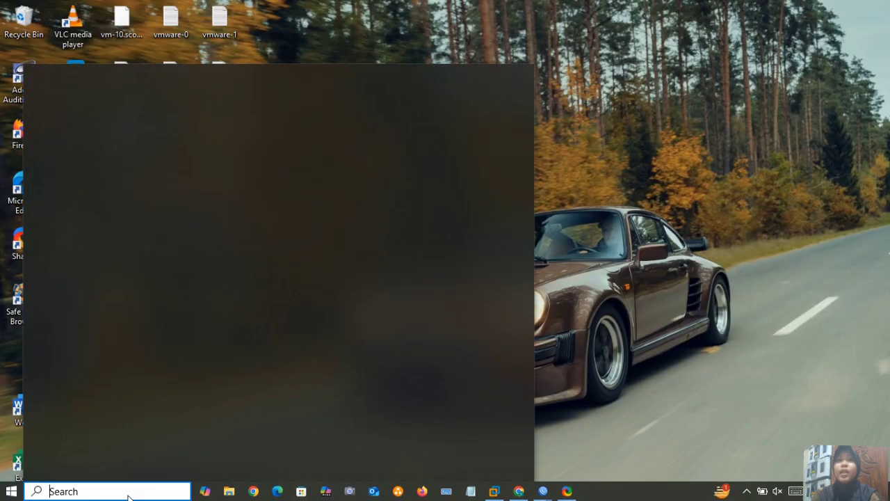
text(cmd)
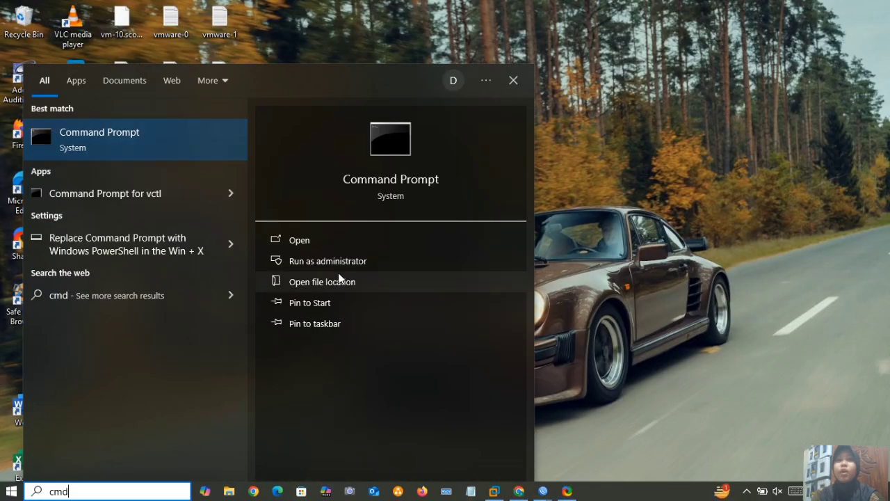
click(342, 265)
click(127, 491)
click(126, 487)
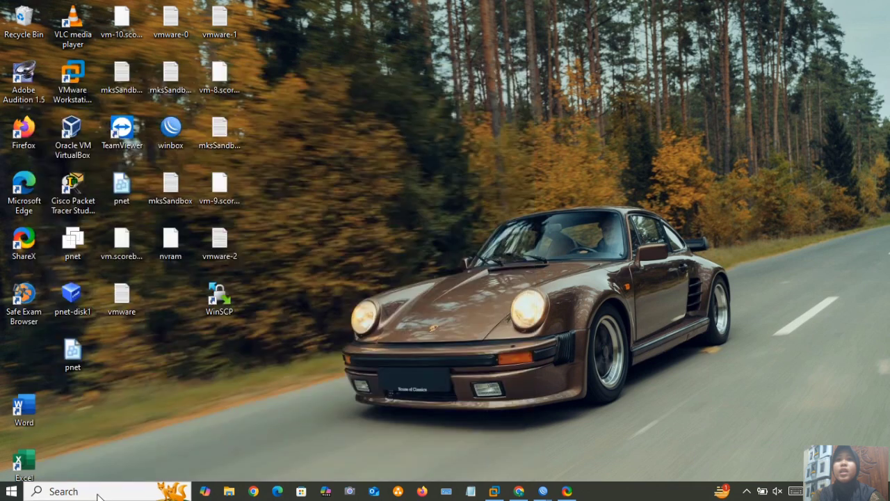
text(nslookup facebook.com)
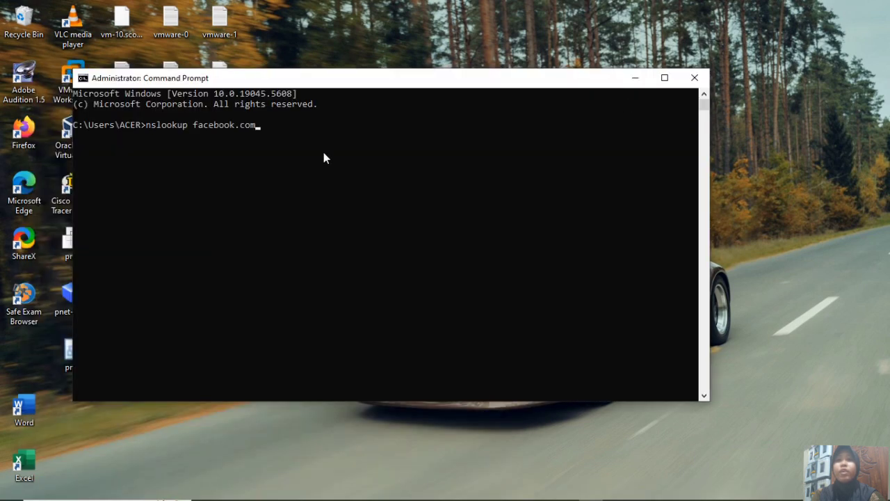
key(Return)
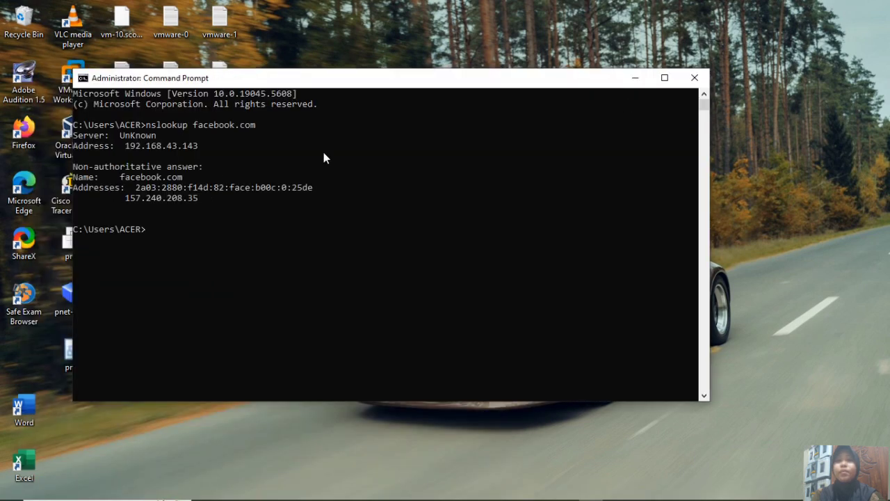
Step: Copy facebook.com's IPv4 address 157.240.208.35 from the lookup output and minimize Command Prompt
drag(127, 196, 221, 196)
right_click(220, 196)
drag(123, 196, 223, 195)
key(ctrl+c)
click(635, 78)
Step: Return to the r-cust WinBox session and run a traceroute to 157.240.208.35
click(543, 494)
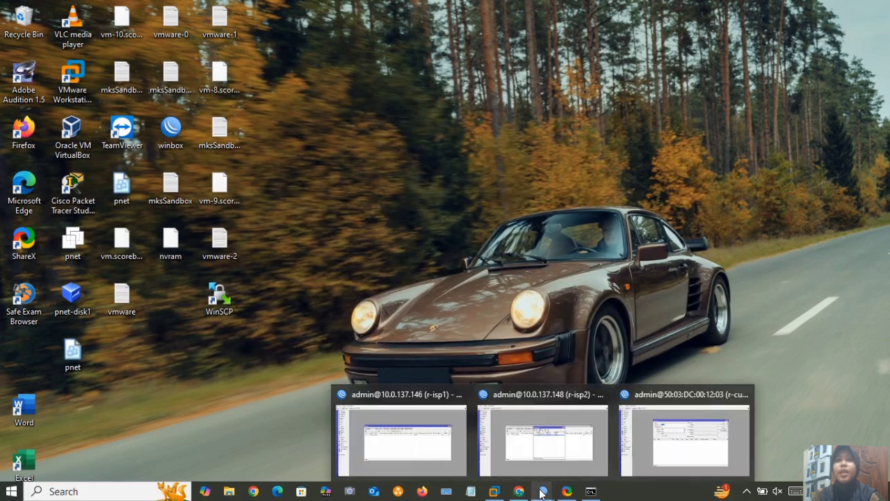
click(660, 443)
key(Delete)
key(ctrl+v)
key(ctrl+a)
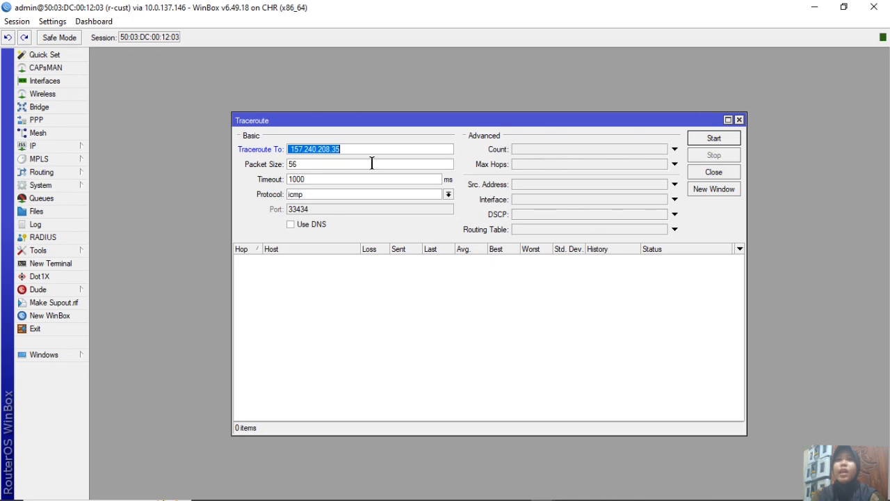
click(710, 143)
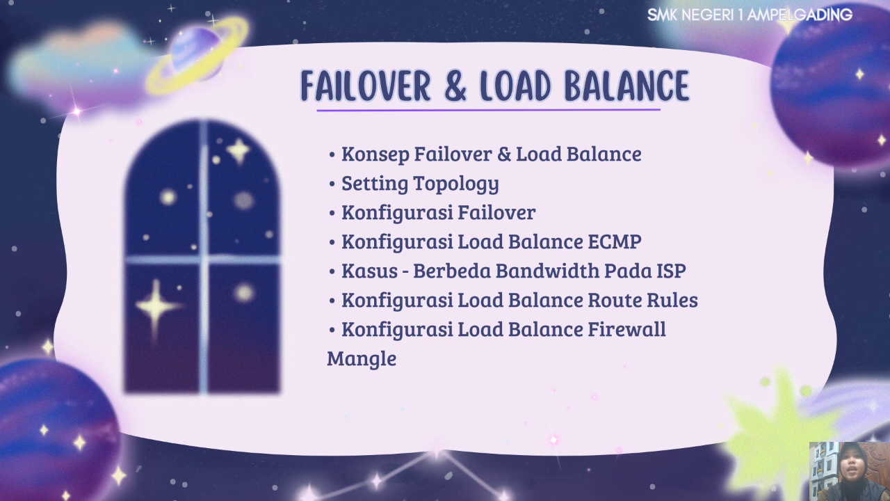
key(Right)
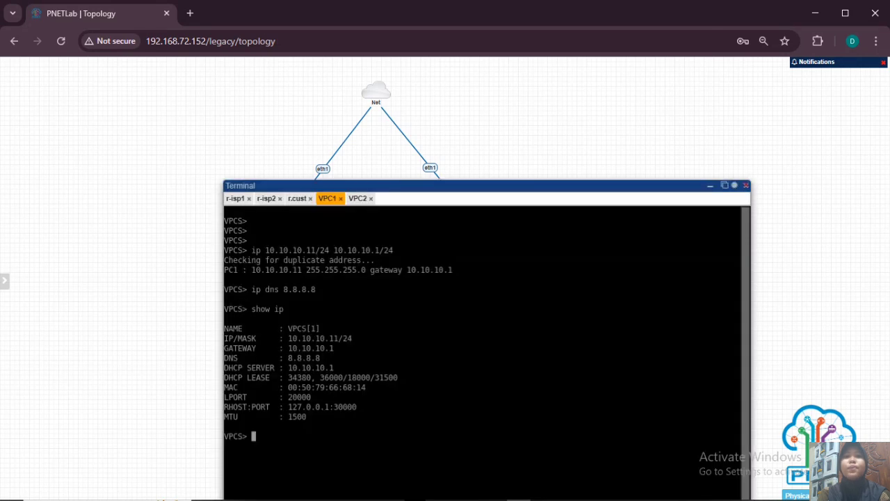
Step: Review the IP settings of VPC1 and VPC2 in the PNETLab terminal and minimize the browser
click(410, 495)
drag(233, 185, 159, 125)
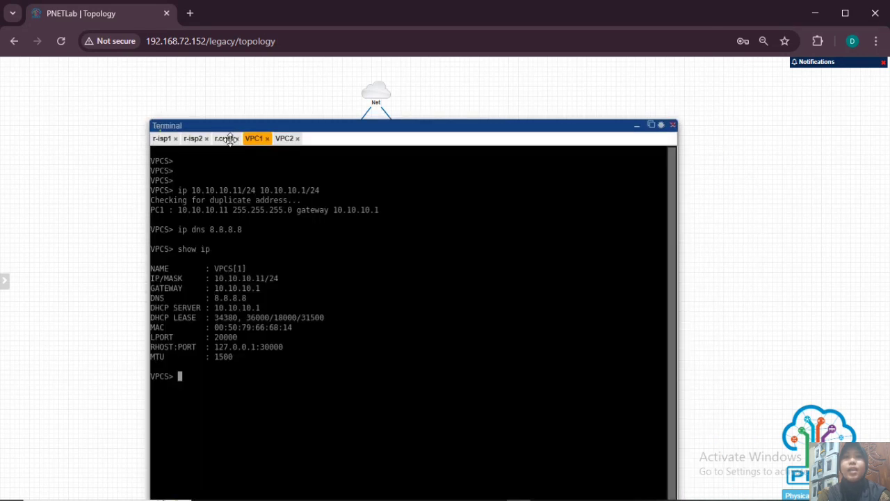
click(285, 138)
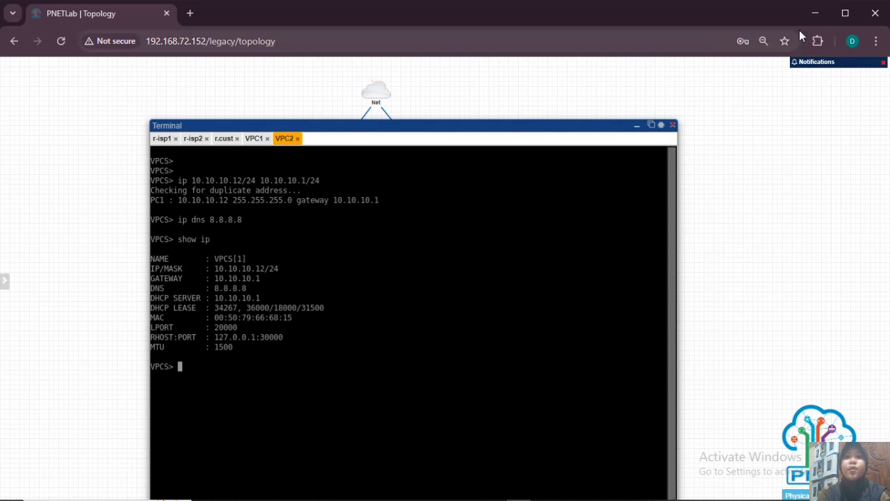
click(815, 13)
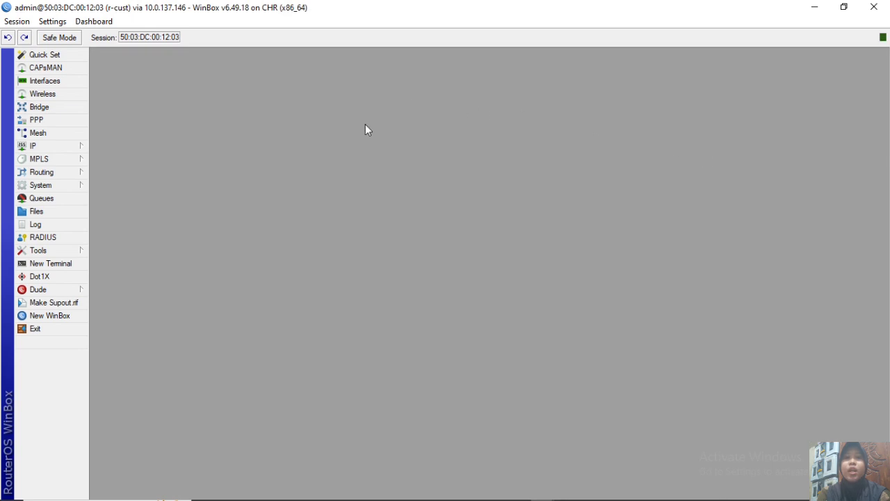
Step: Open the IP route list and disable the static 0.0.0.0/0 route with the multiple ECMP gateways
click(60, 148)
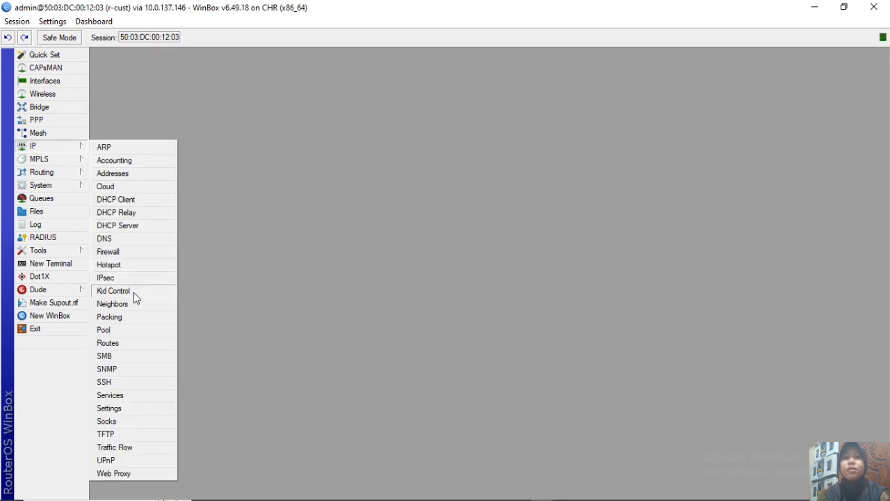
click(108, 343)
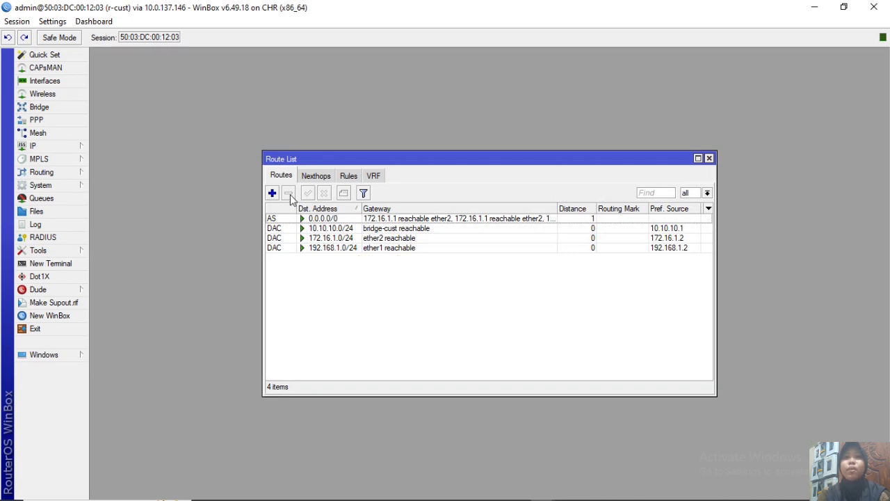
click(285, 220)
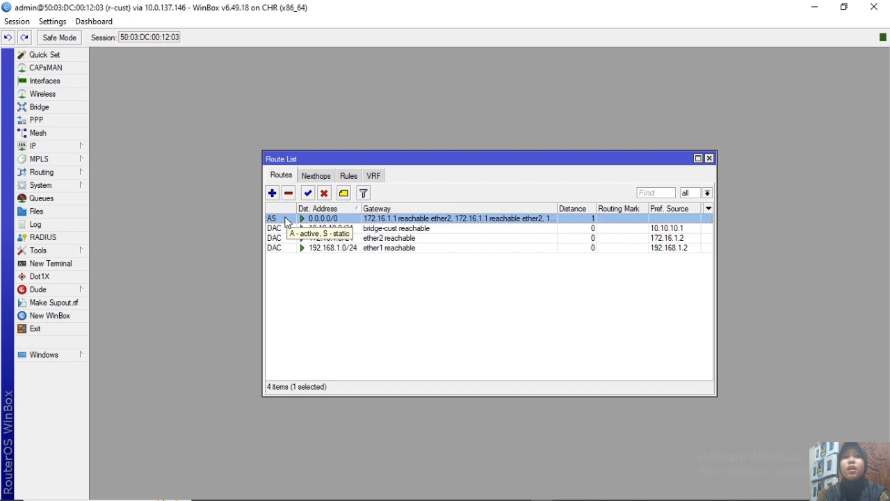
click(324, 194)
Step: Add a policy routing rule for source address 10.10.10.11 with action lookup in table vpc1
click(348, 176)
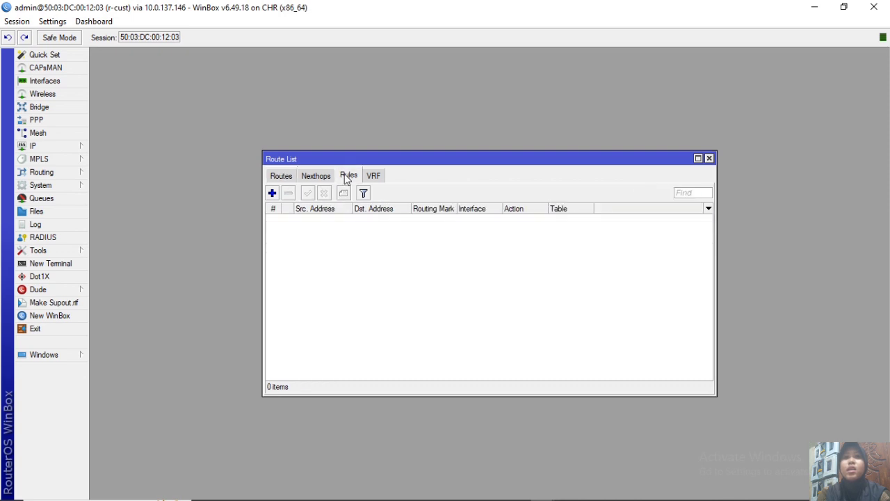
click(272, 194)
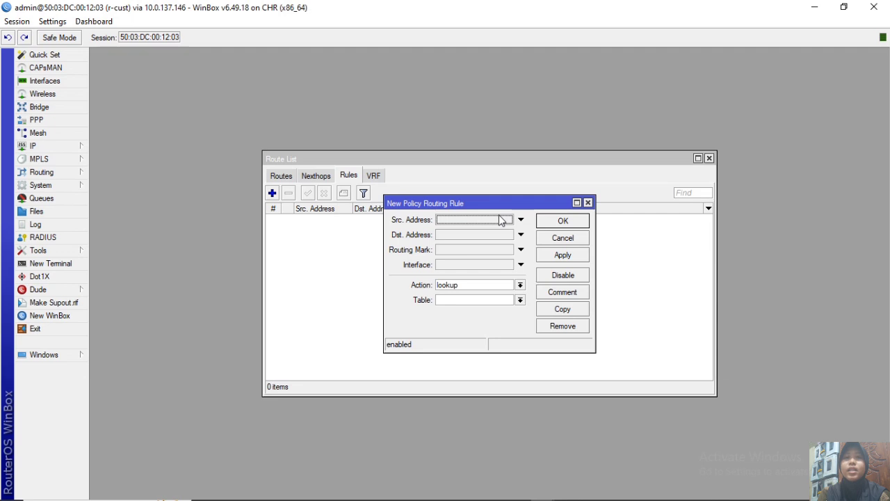
text(10.10.10.11)
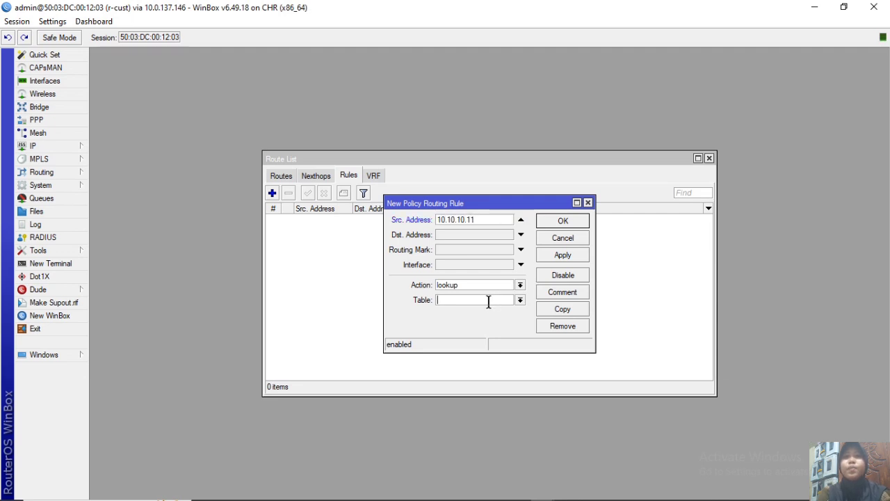
text(vpc1)
click(579, 257)
click(575, 221)
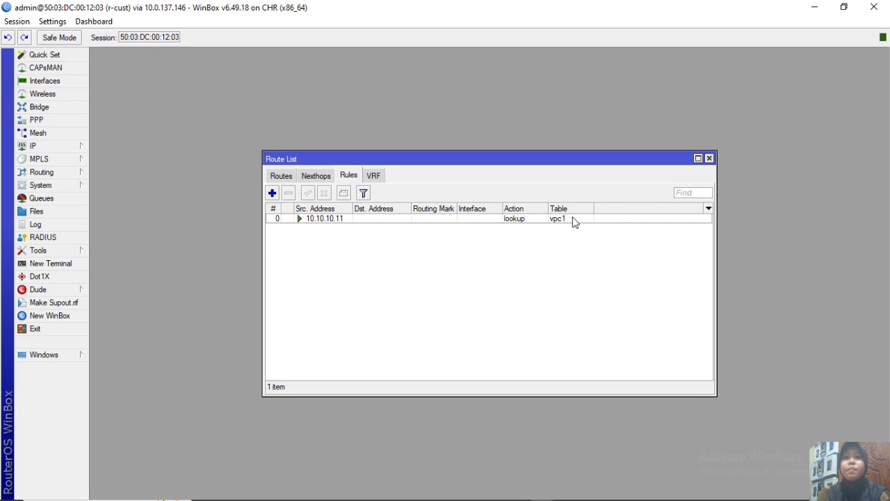
Step: Add a second policy routing rule for source address 10.10.10.12 with action lookup in table vpc2
click(272, 193)
click(459, 220)
text(10.10.10.10.12)
click(470, 299)
text(vpc2)
click(563, 255)
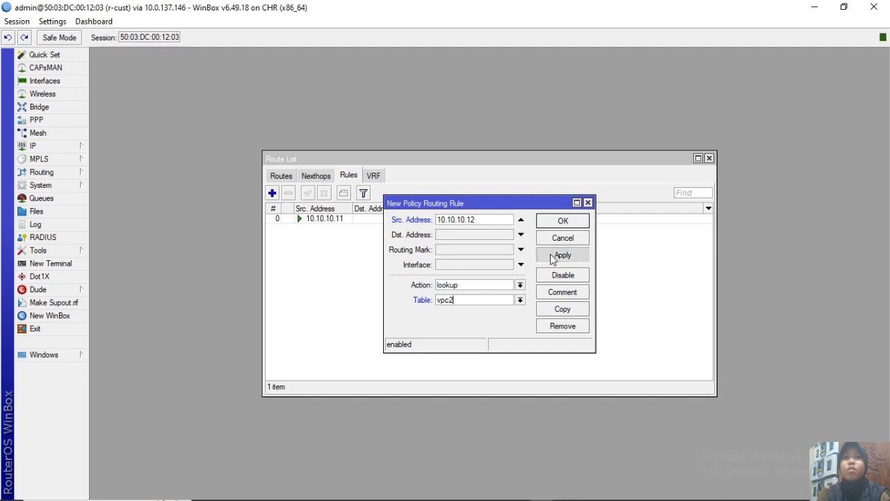
click(563, 220)
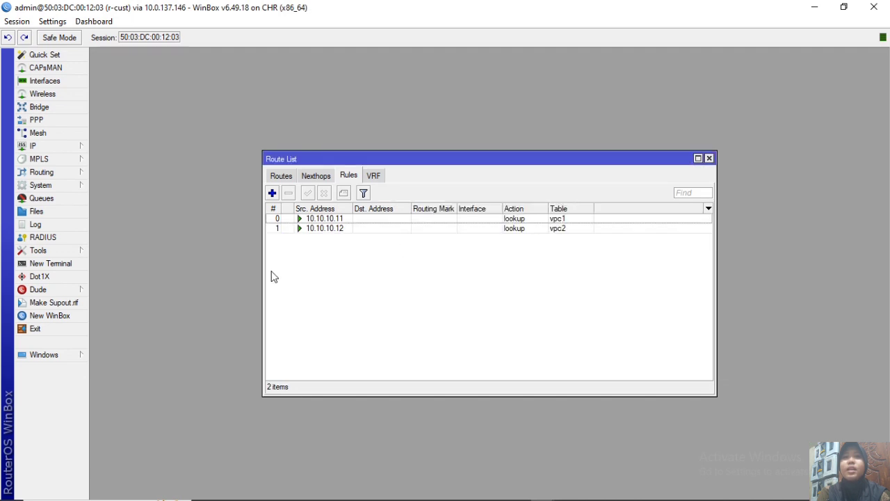
Step: Check the routing tables available in the route list, and add a 0.0.0.0/0 route via gateway 192.168.1.1 with routing mark vpc1
click(283, 176)
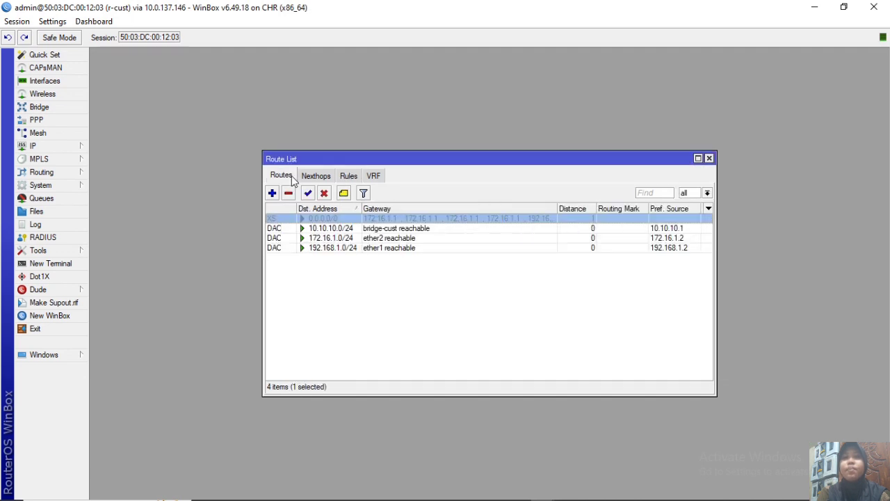
click(707, 193)
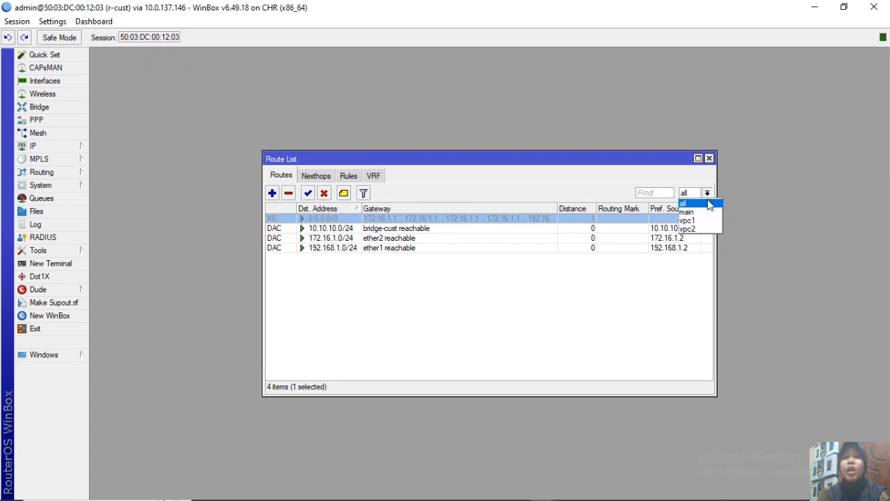
click(708, 204)
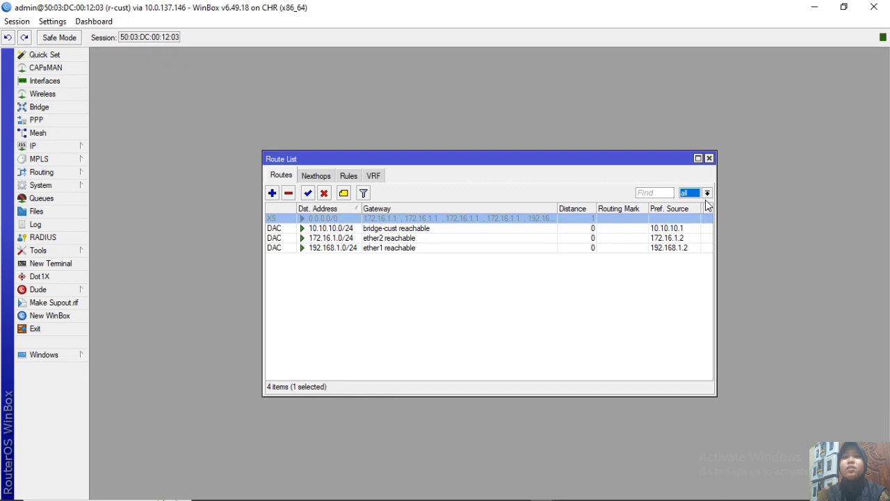
click(272, 193)
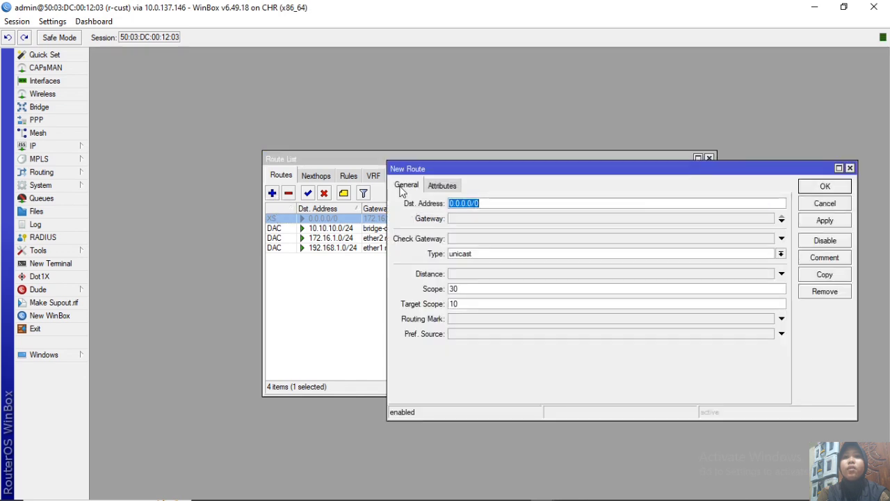
click(510, 218)
text(19)
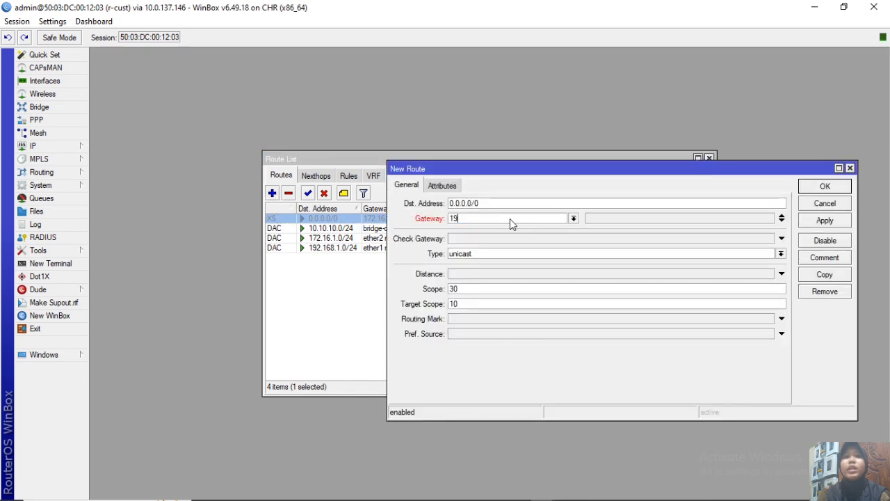
text(2.168.1)
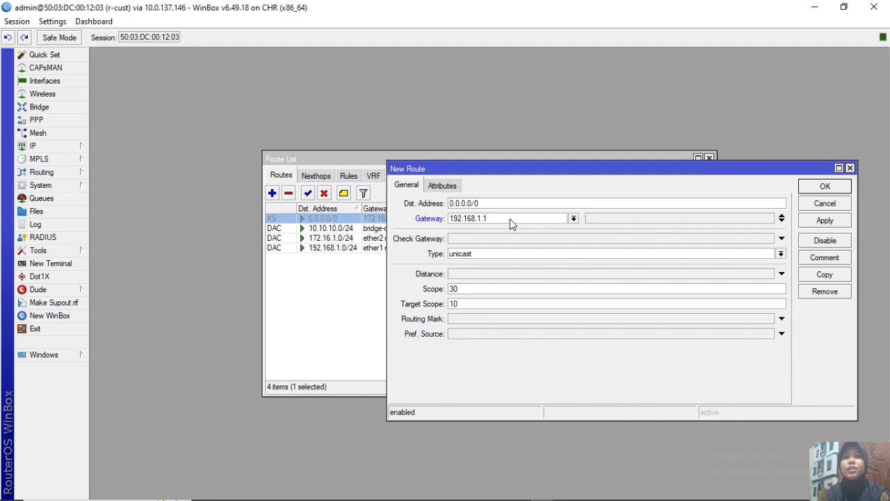
click(475, 319)
click(768, 319)
click(748, 335)
click(842, 220)
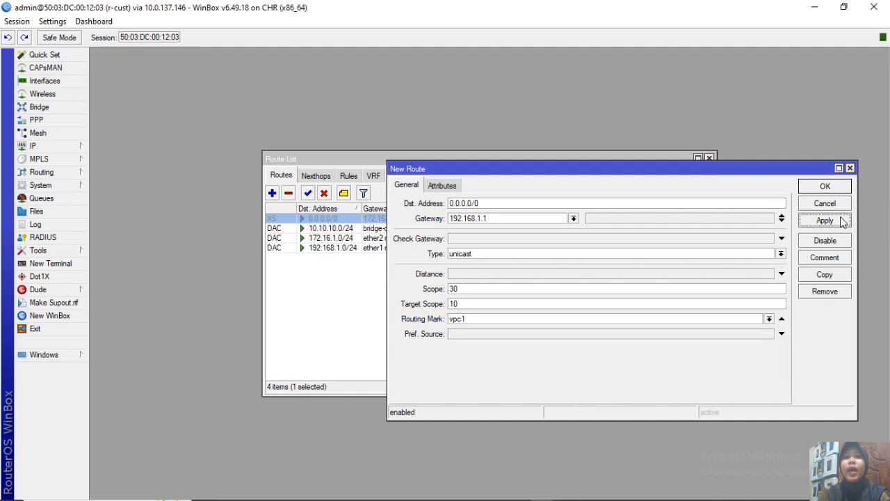
click(838, 186)
Step: Add another 0.0.0.0/0 route via gateway 172.16.1.1 with routing mark vpc2
click(271, 192)
click(490, 214)
text(172.16.1.1)
click(497, 319)
click(769, 318)
click(754, 347)
click(825, 220)
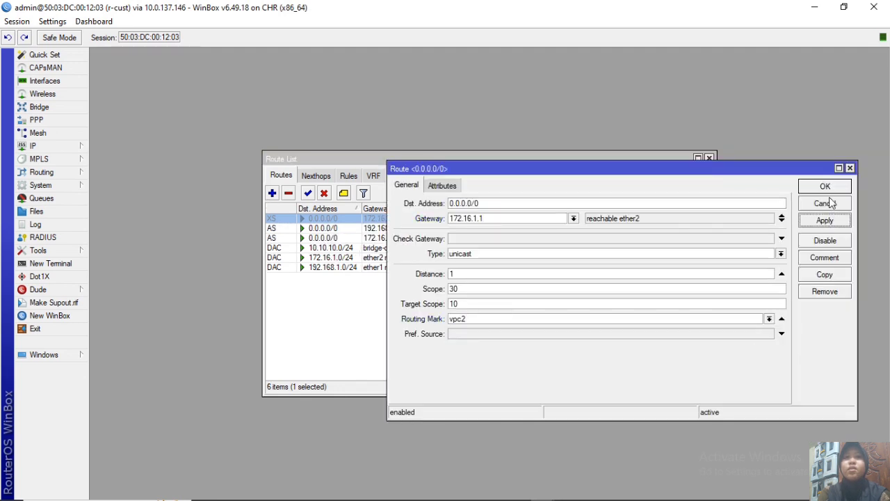
click(825, 185)
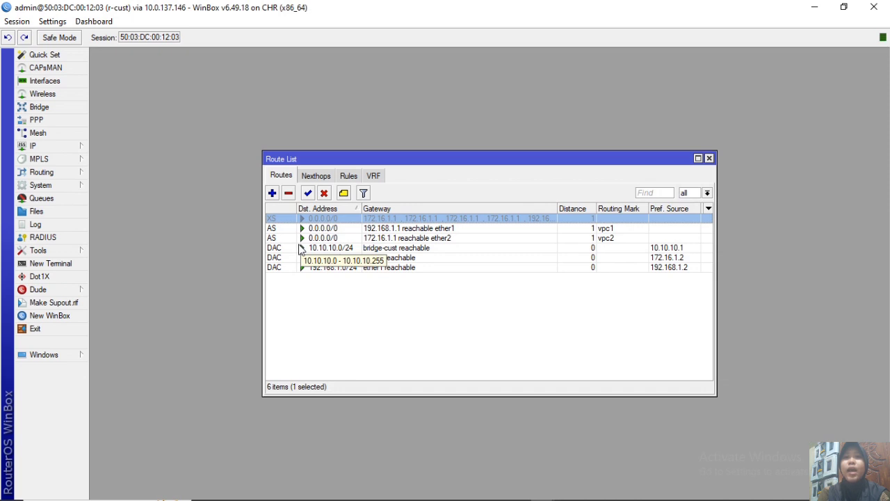
Step: Switch to the PNETLab topology in Chrome, ping 8.8.8.8 from the VPC1 terminal and stop the ping after a few replies
click(823, 8)
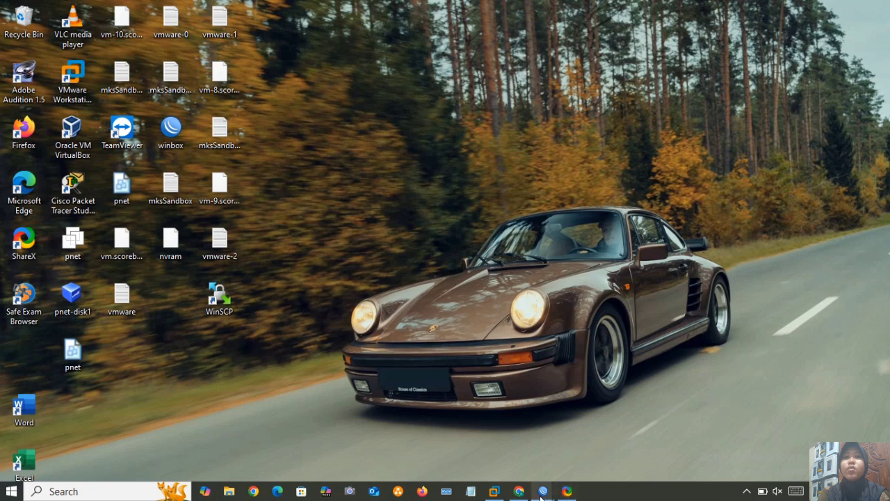
mouse_move(519, 491)
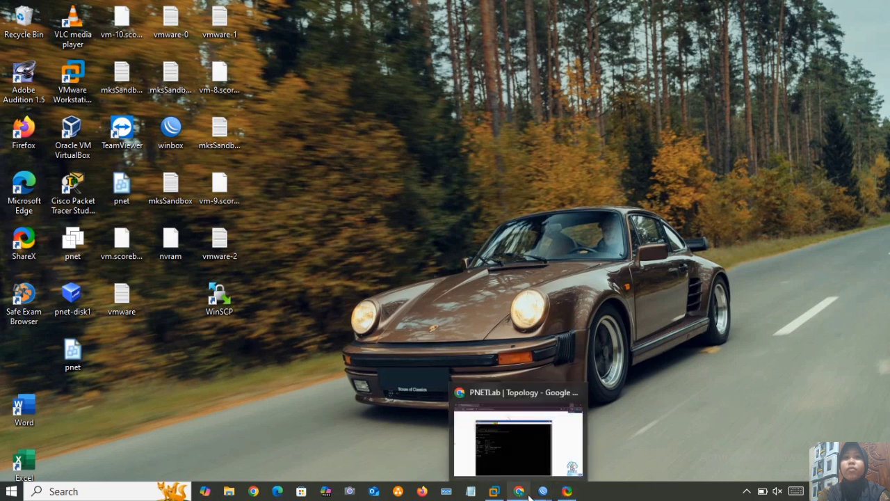
click(532, 453)
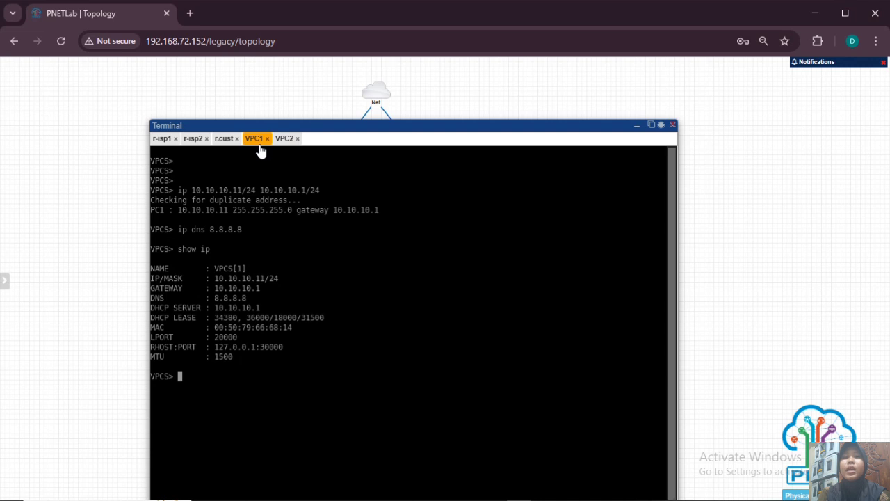
text(pin)
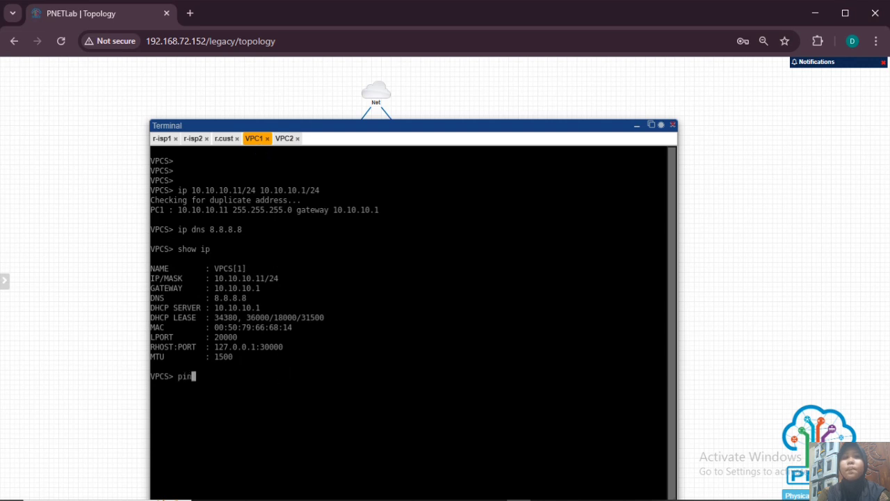
text(g 8.8.8.8)
key(Return)
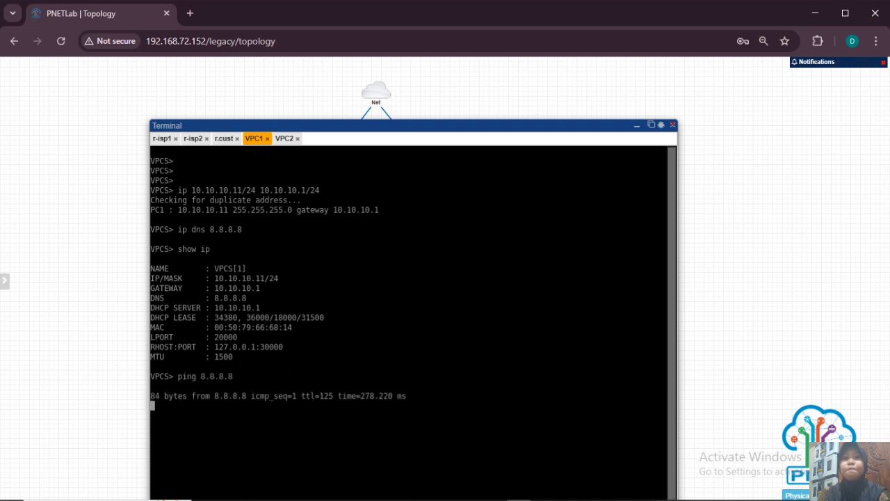
key(ctrl+c)
key(Return)
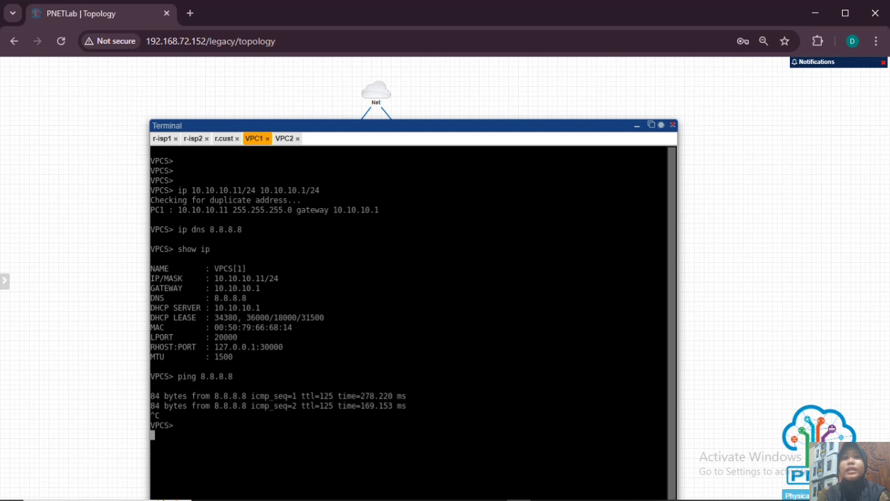
Step: Trace the route from VPC1 to 8.8.8.8
text(trace 8.)
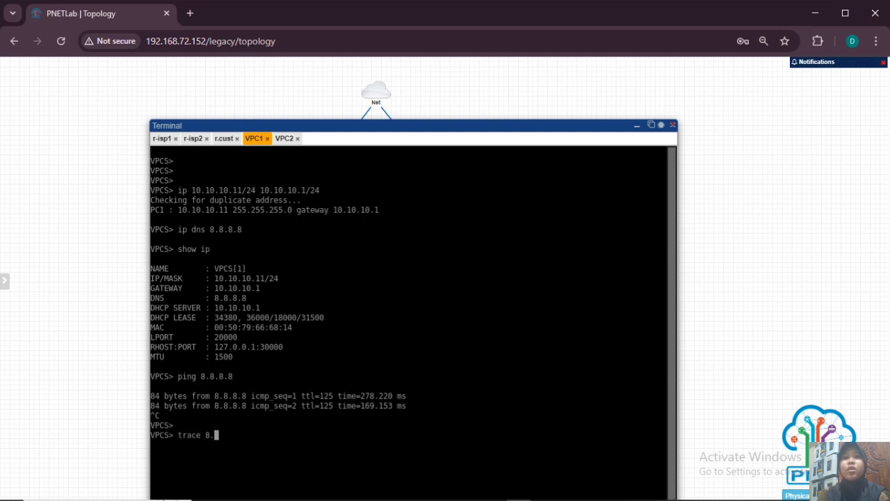
text(8.8.8)
key(Return)
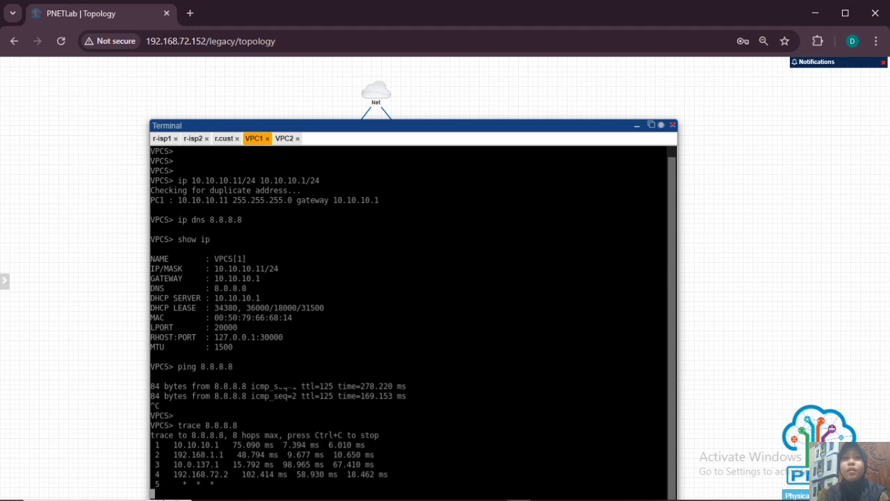
Step: Trace the route to 8.8.8.8 from VPC2, and minimize the terminal and the browser
click(284, 138)
key(Up)
key(Up)
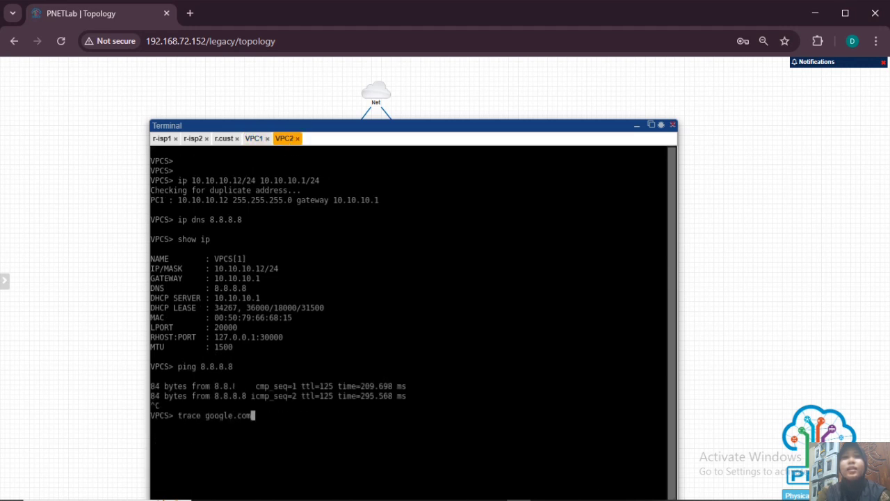
key(Return)
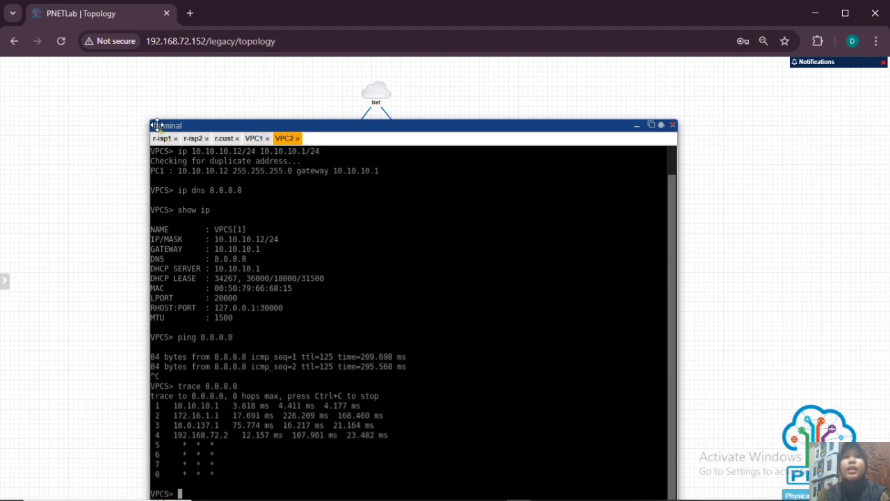
click(637, 129)
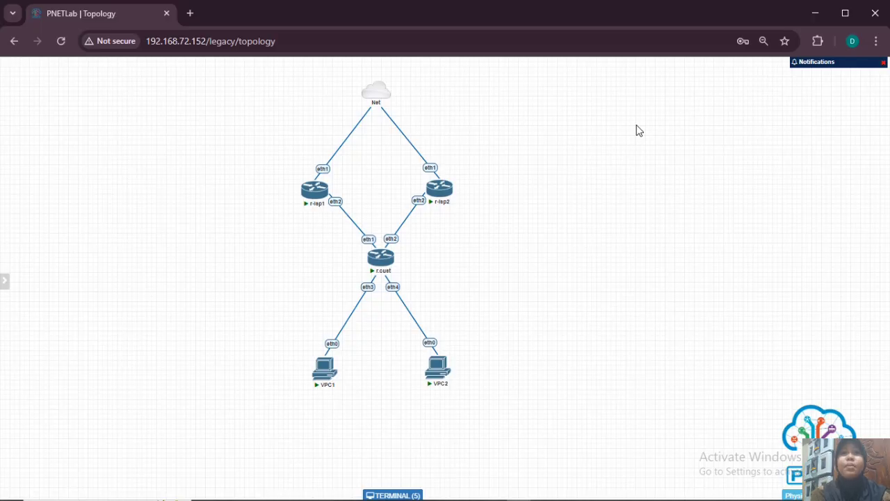
click(818, 14)
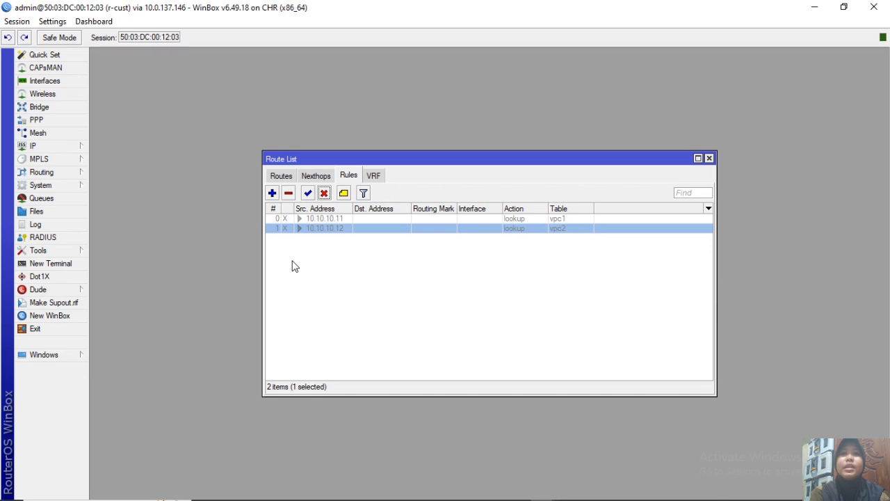
Step: Start a new firewall mangle rule in the prerouting chain with source address 10.10.10.11
click(33, 145)
click(113, 248)
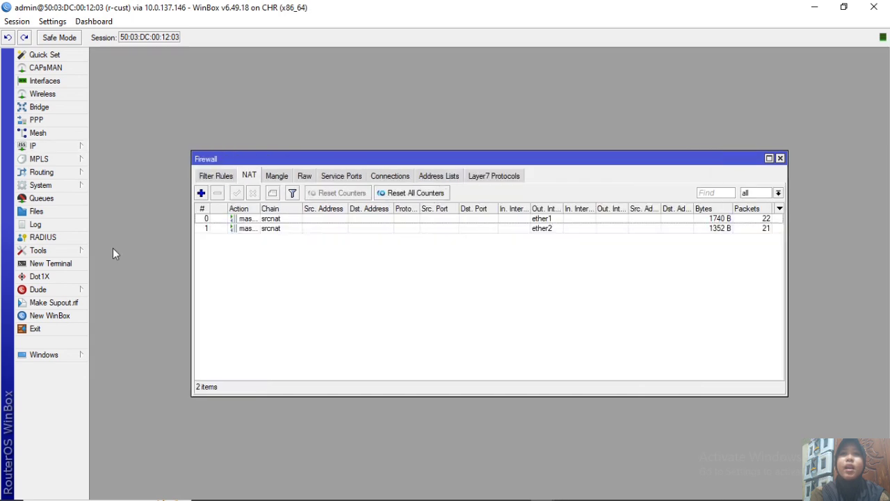
click(277, 177)
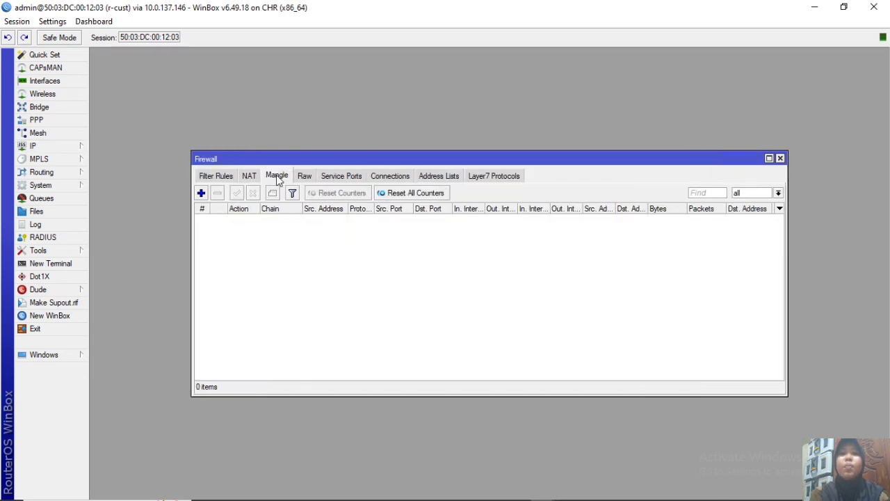
click(201, 193)
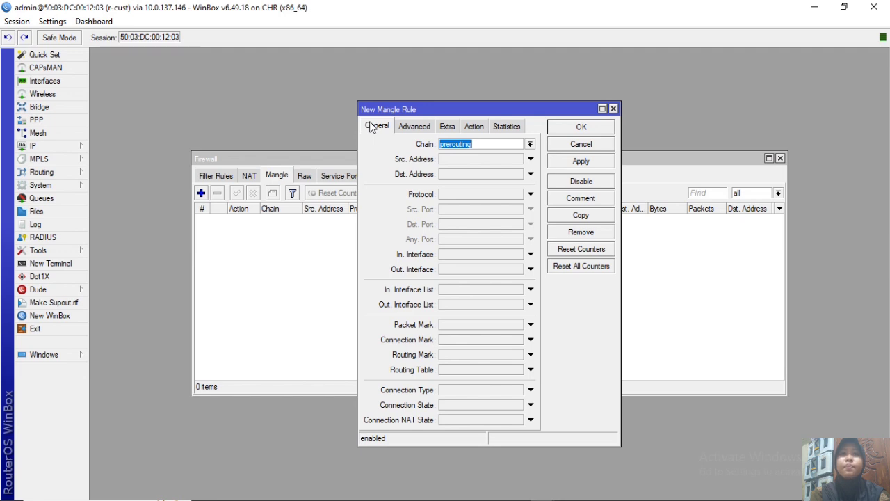
click(472, 158)
text(10.10.10.11)
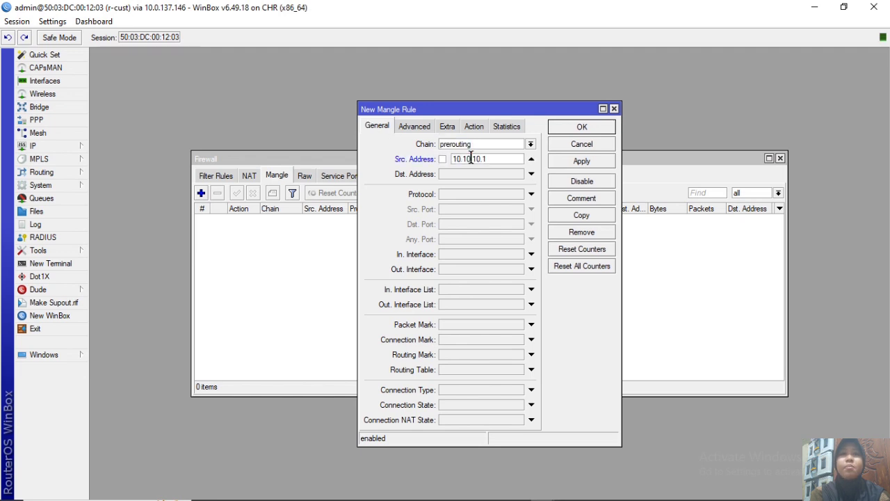
Step: Set the mangle rule's action to mark routing with new routing mark mangle-isp1 and apply it
click(476, 130)
click(480, 144)
click(477, 144)
click(478, 144)
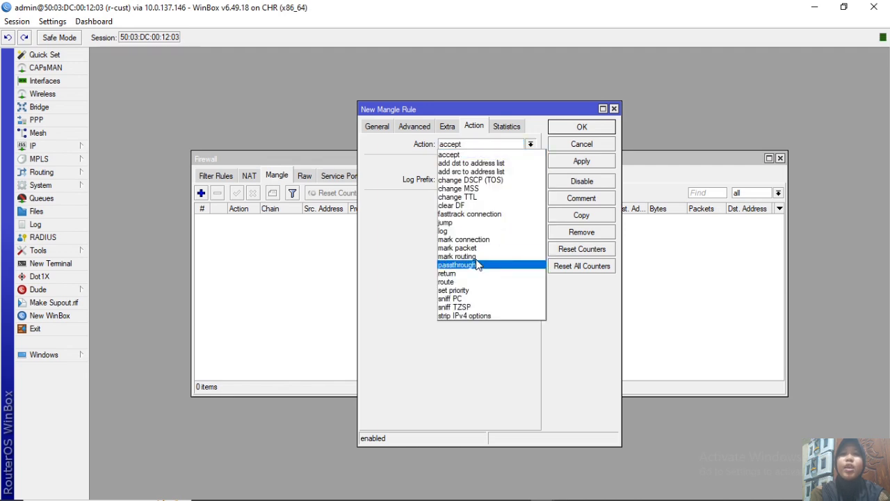
click(477, 256)
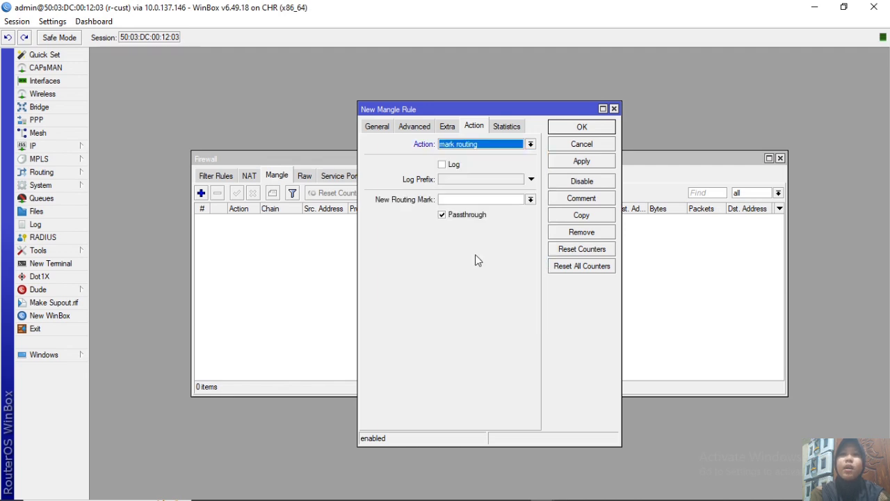
click(531, 200)
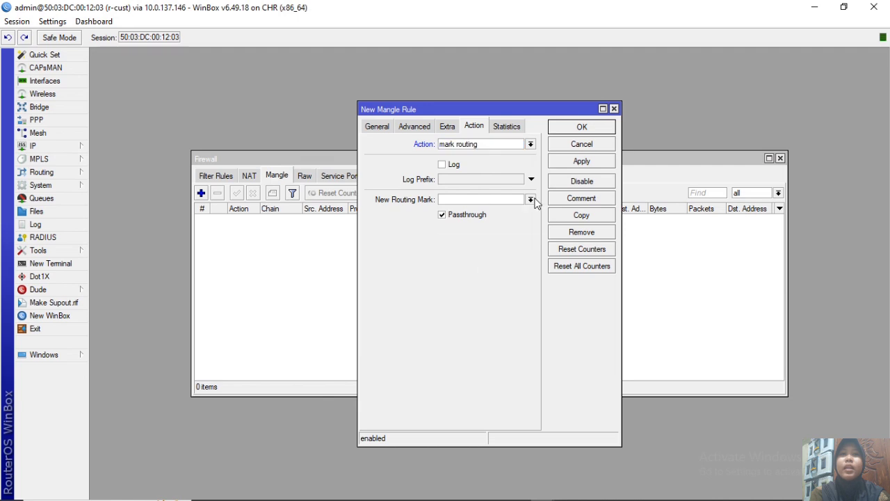
text(mangle)
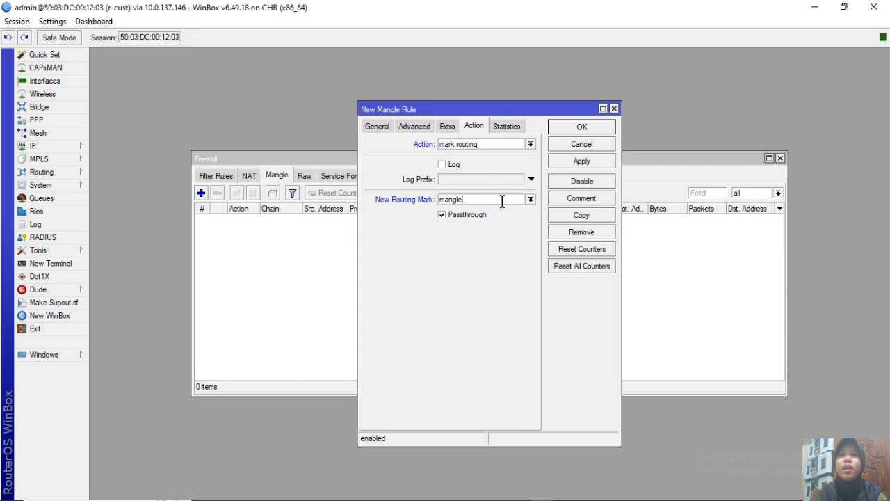
text(-isp1)
click(582, 161)
Step: Copy the mangle rule for source address 10.10.10.12 with new routing mark mangle-isp2, and save both rules
click(578, 216)
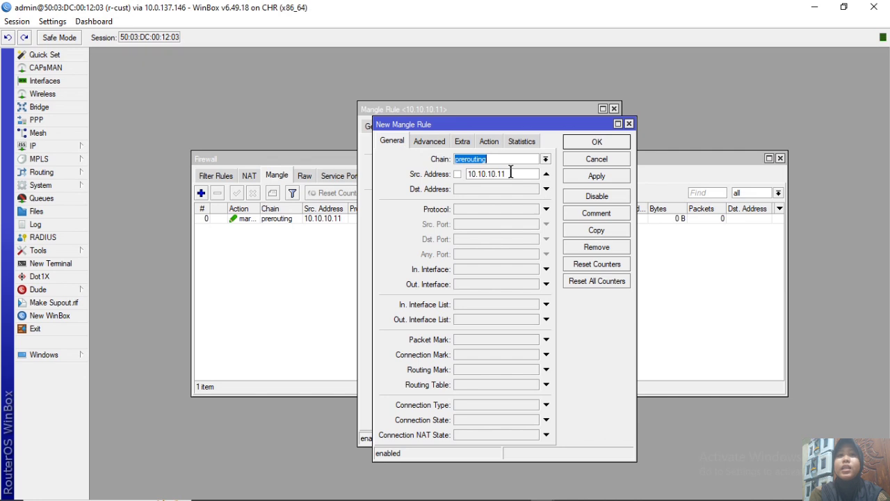
click(492, 140)
click(504, 216)
key(BackSpace)
text(2)
click(597, 142)
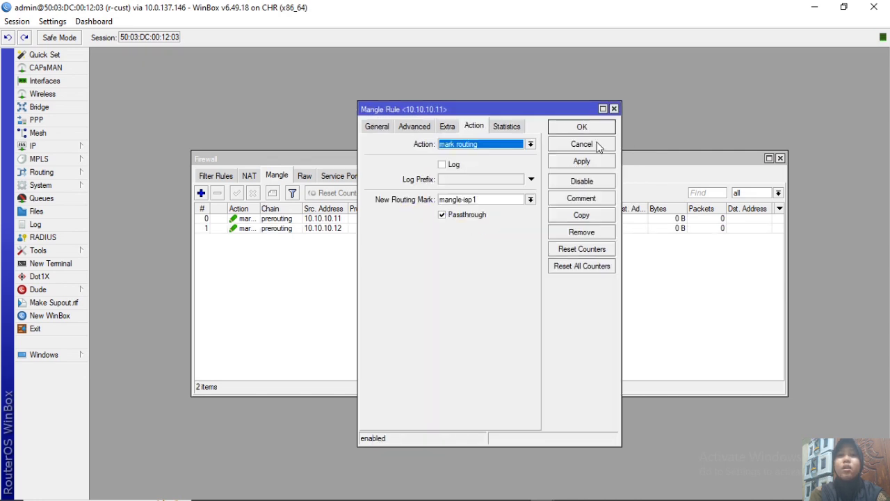
click(603, 127)
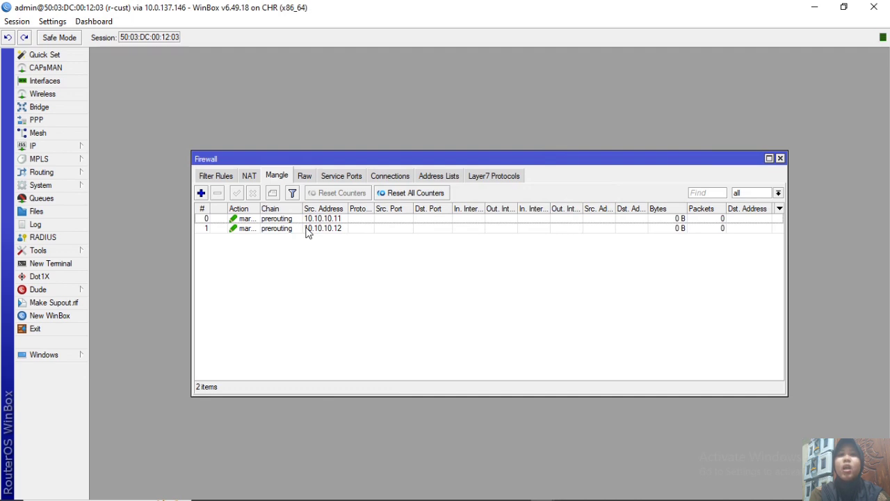
Step: Add a 0.0.0.0/0 route via gateway 192.168.1.1 with routing mark mangle-isp1
click(205, 175)
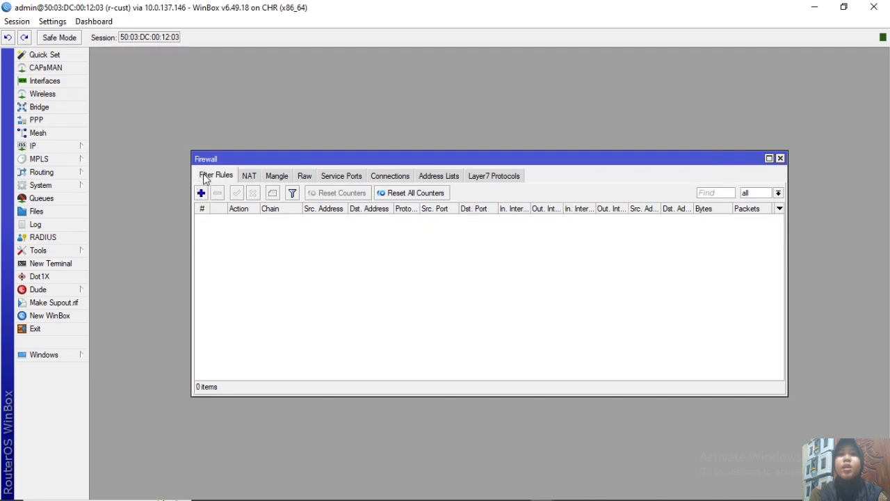
click(39, 145)
click(139, 344)
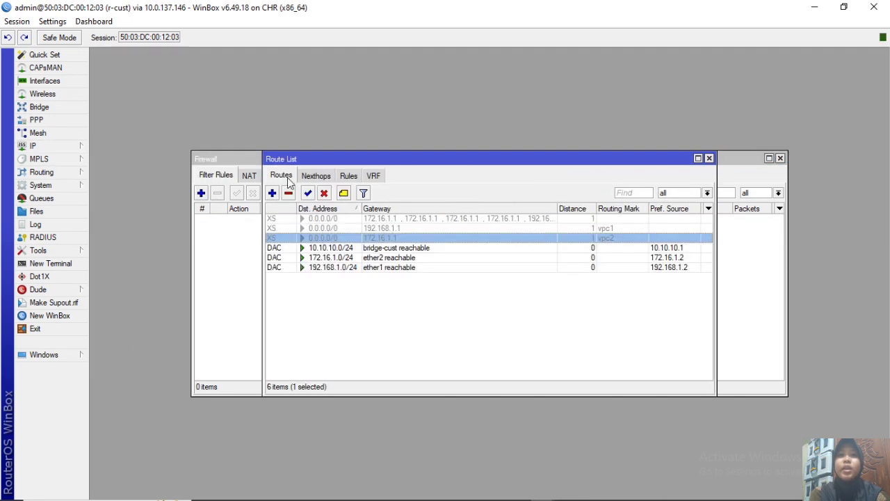
click(272, 193)
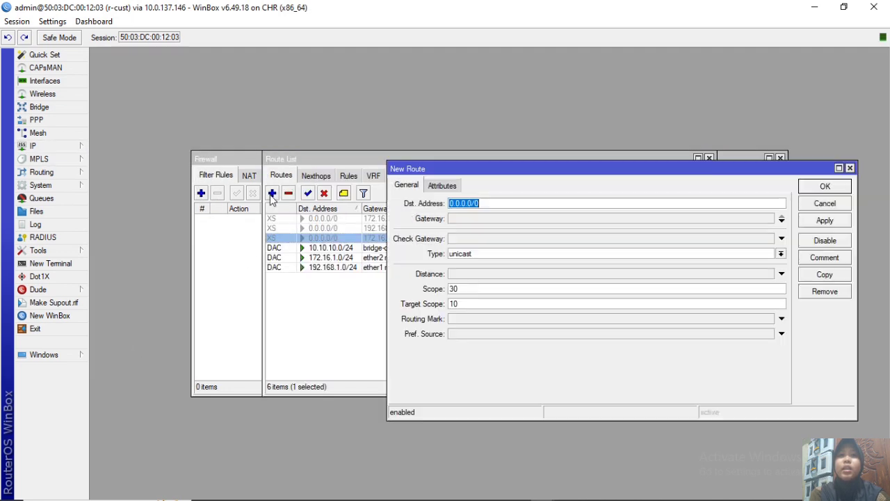
click(457, 219)
text(192.168.1.1)
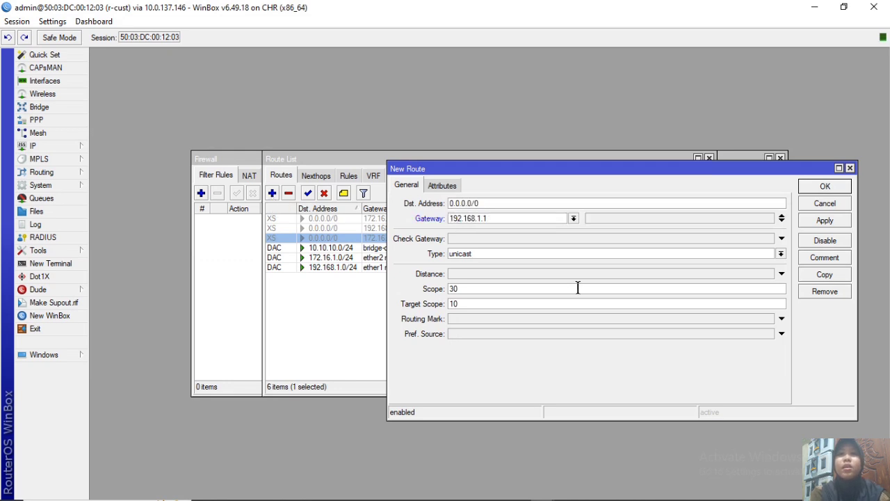
click(781, 318)
click(768, 318)
click(742, 356)
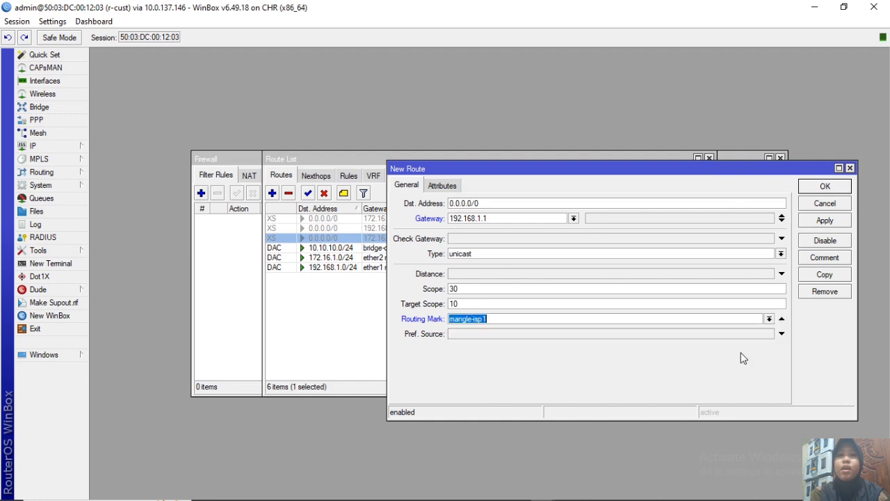
click(824, 220)
click(825, 187)
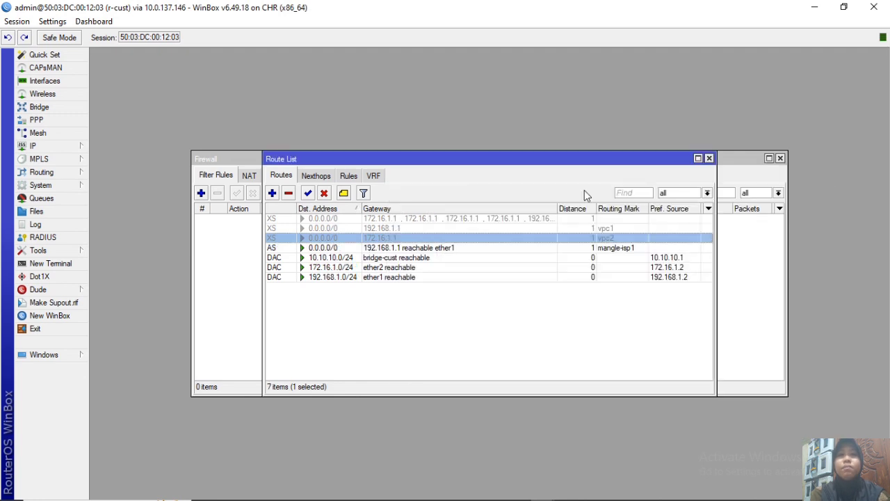
Step: Add another 0.0.0.0/0 route via gateway 172.16.1.1 with routing mark mangle-isp2
click(271, 193)
click(475, 219)
text(172.16.1.1)
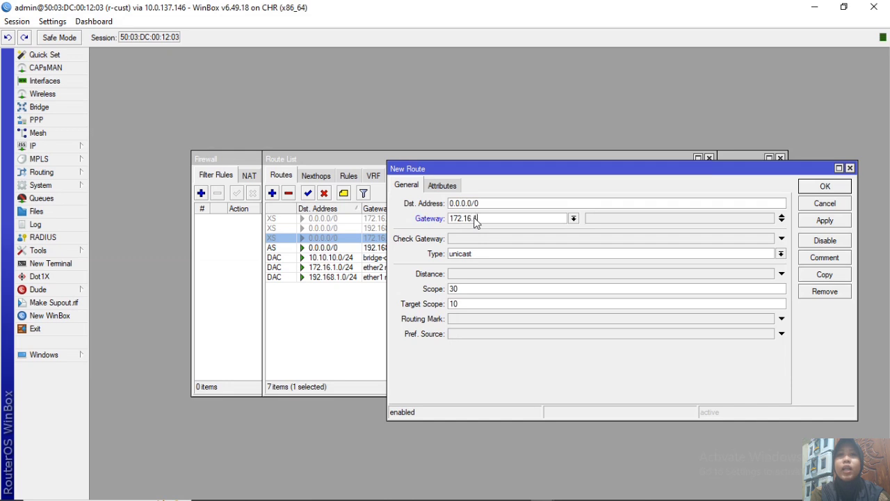
click(482, 319)
click(769, 318)
click(745, 367)
click(825, 221)
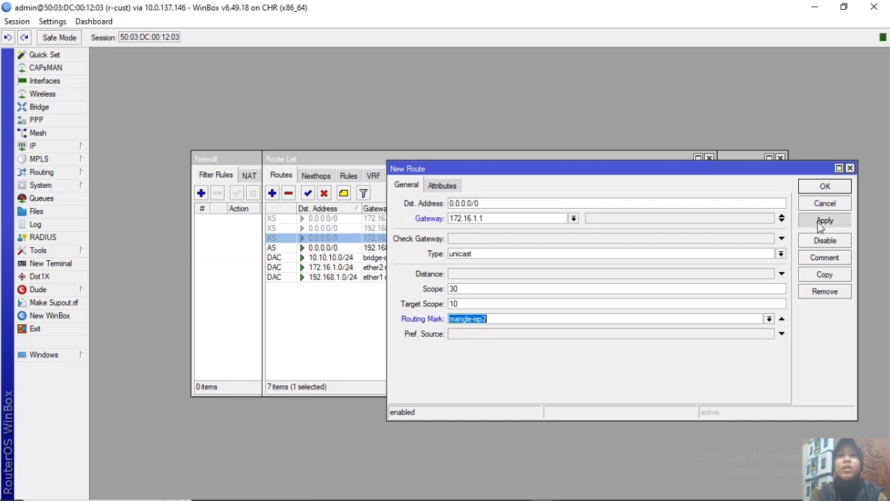
click(827, 187)
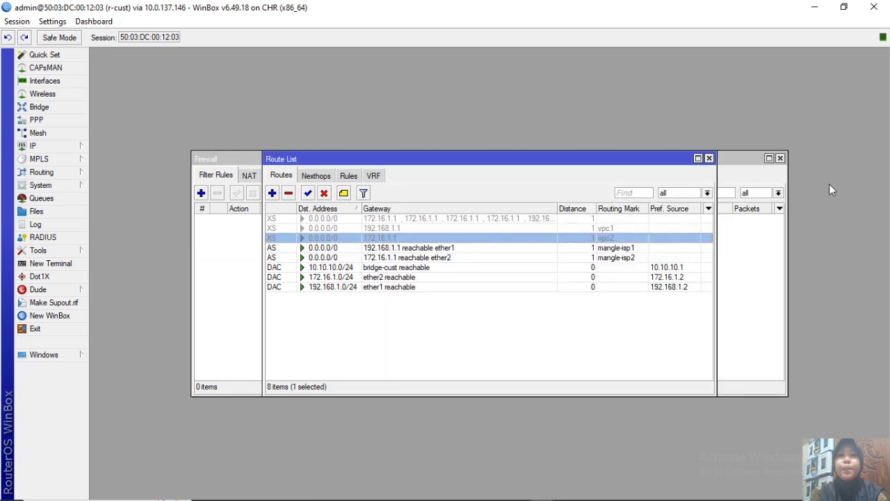
Step: Switch to the PNETLab topology in Chrome, reopen the VPC1 terminal and ping 8.8.8.8, stopping after a few replies
click(844, 7)
click(520, 491)
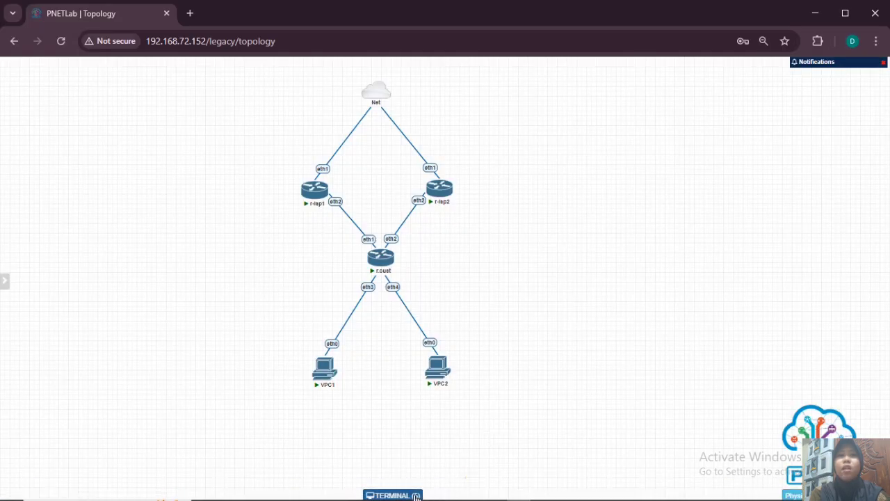
click(389, 492)
drag(236, 185, 160, 82)
click(251, 95)
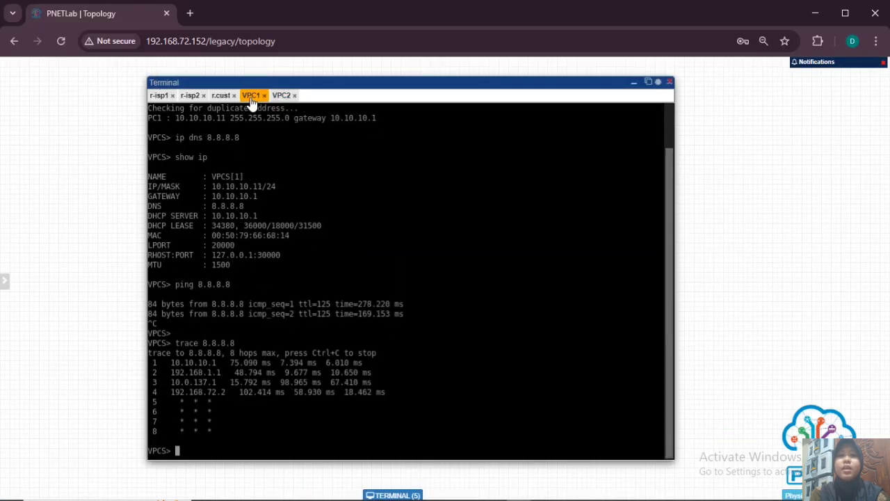
key(Return)
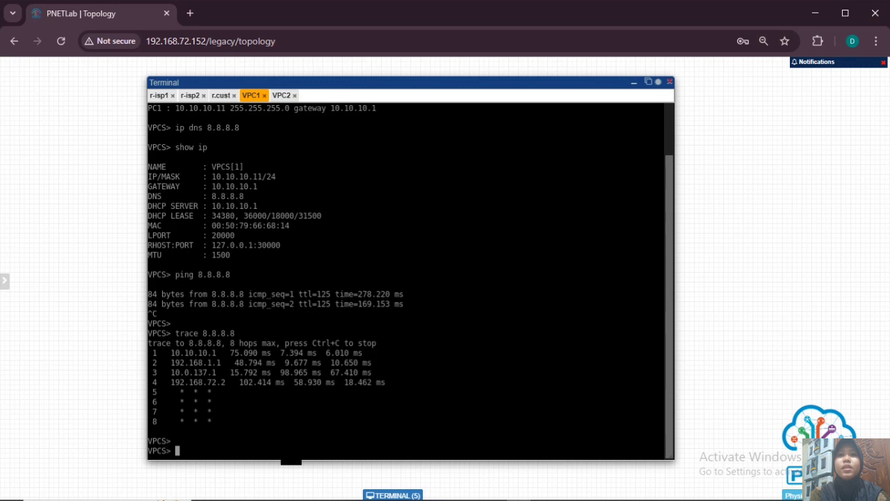
key(Up)
key(Up)
key(Return)
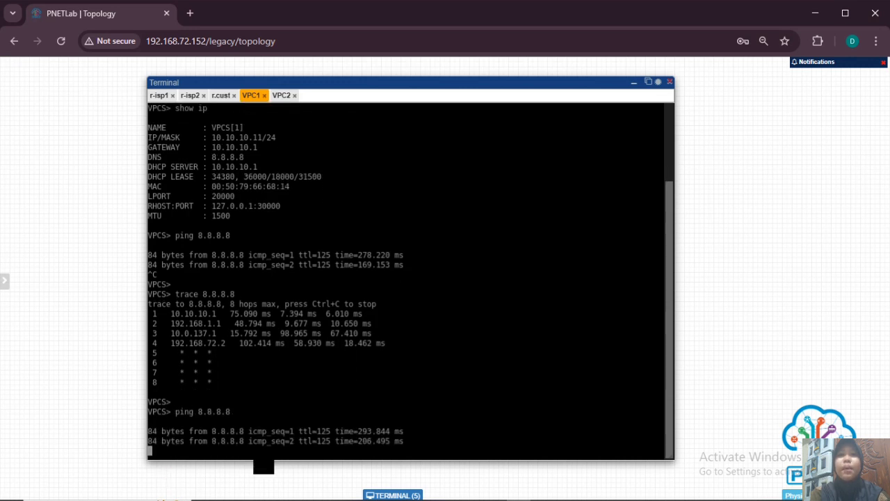
key(ctrl+c)
Step: Trace the route to 8.8.8.8 from VPC1 again to check the mangle-based path
key(Up)
key(Up)
key(Return)
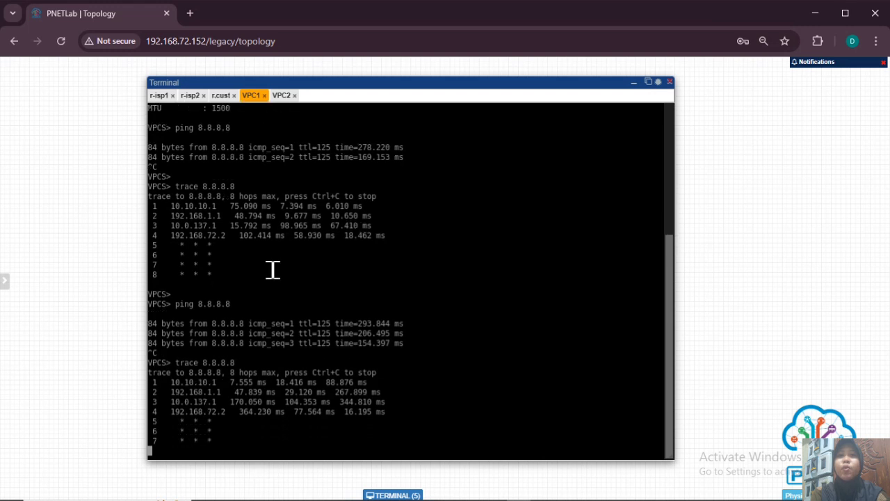
Step: Ping 8.8.8.8 from VPC2, stop it after two replies, and trace the route to 8.8.8.8, interrupting it after the first hops
click(285, 96)
key(Up)
key(Up)
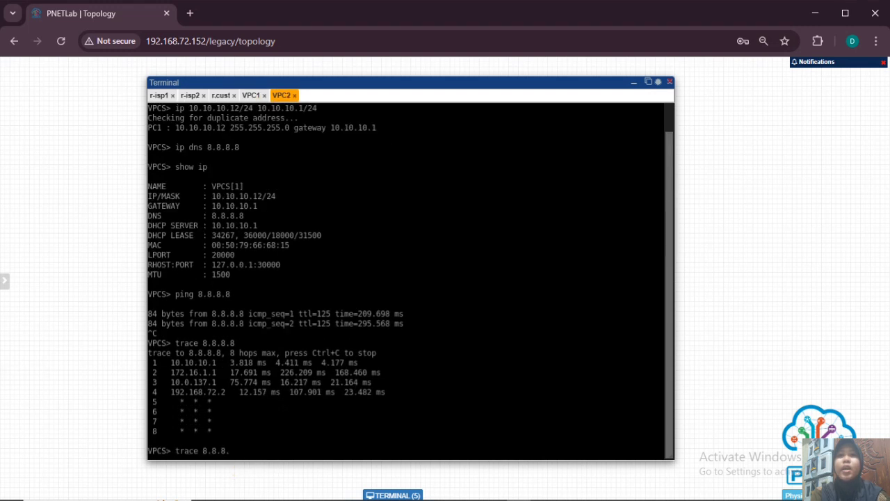
key(Return)
key(Up)
key(Up)
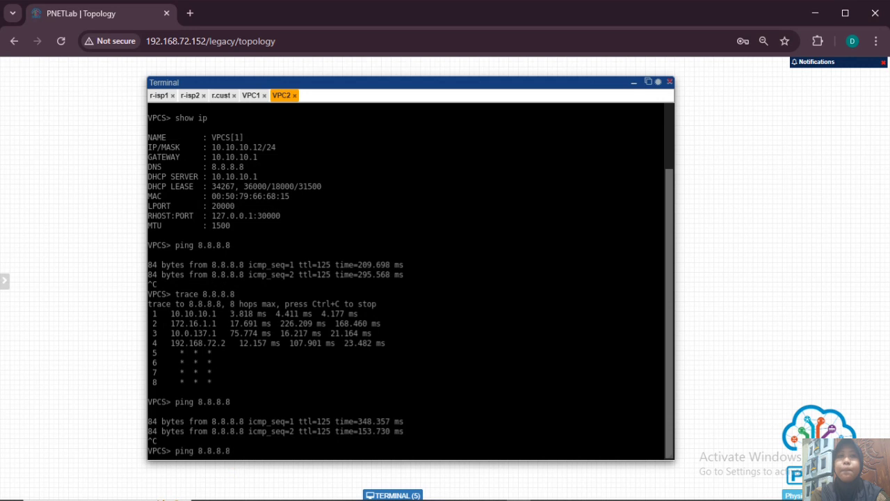
key(Return)
key(ctrl+c)
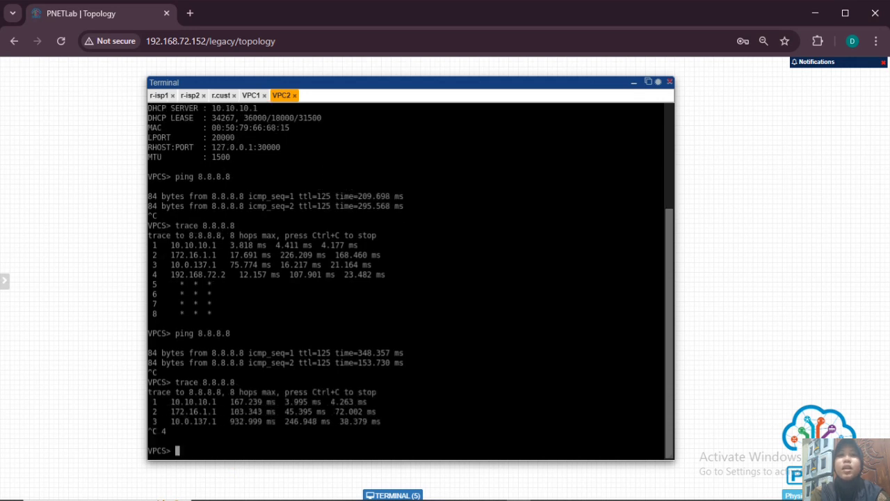